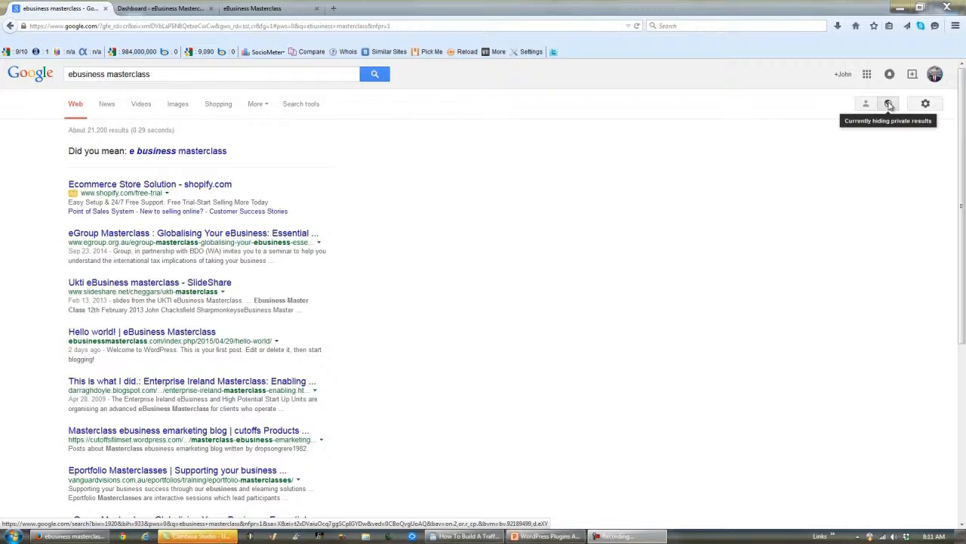
Close the Google results page and search for Broken Link Checker among the new plugins available for the WordPress site
key(ctrl+w)
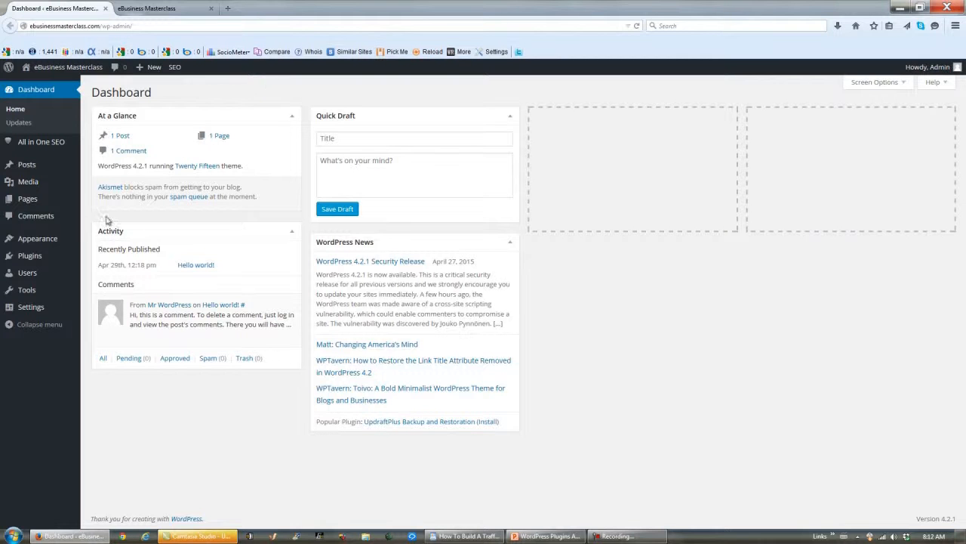
mouse_move(37, 259)
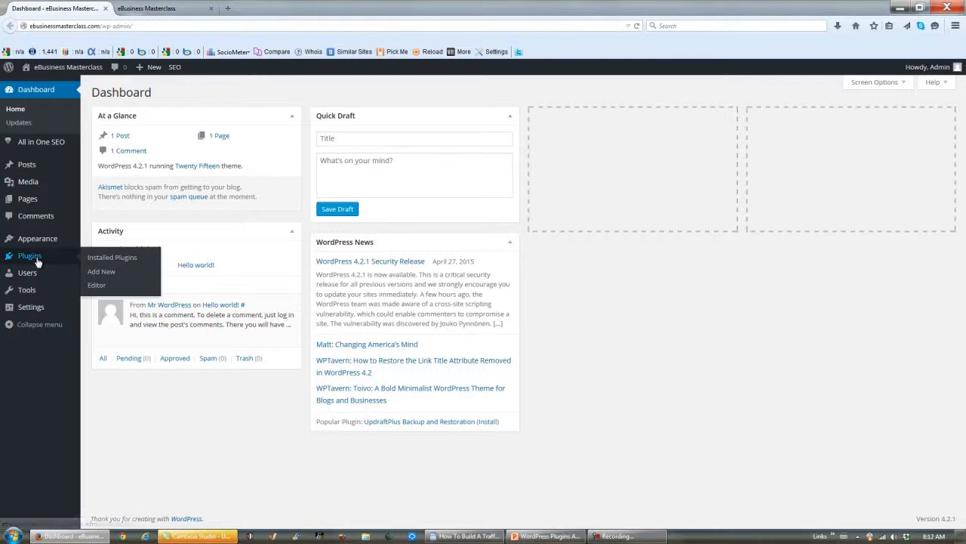
click(100, 275)
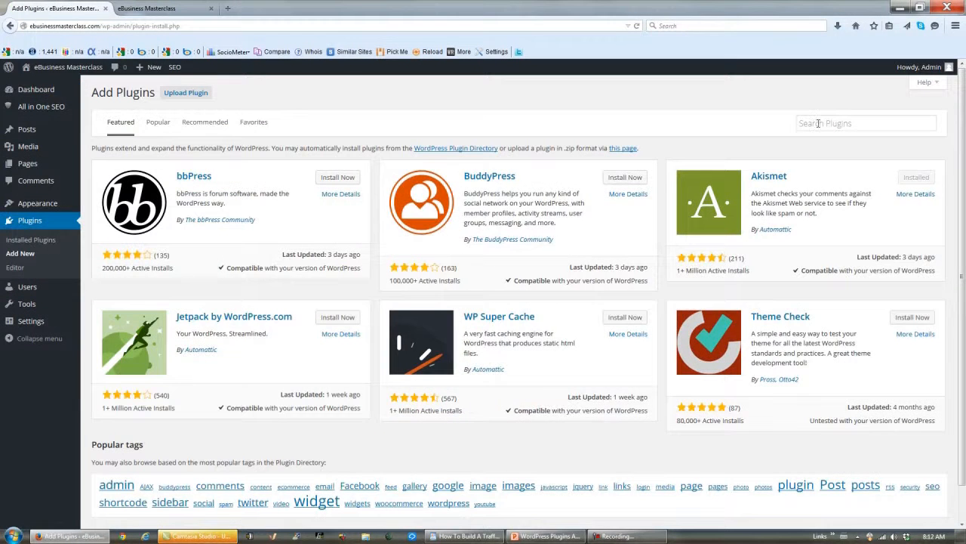
click(819, 123)
text(Brok)
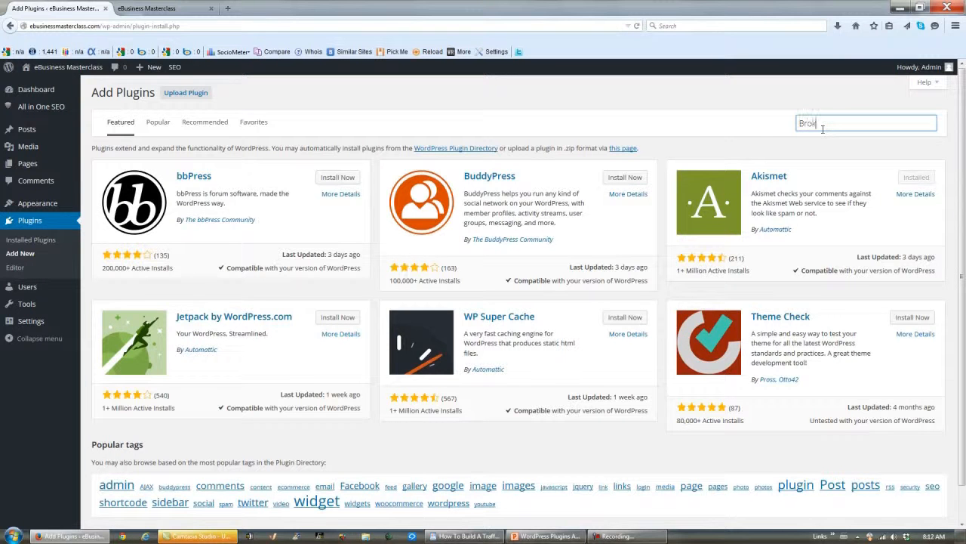
text(en Link Checker)
key(Return)
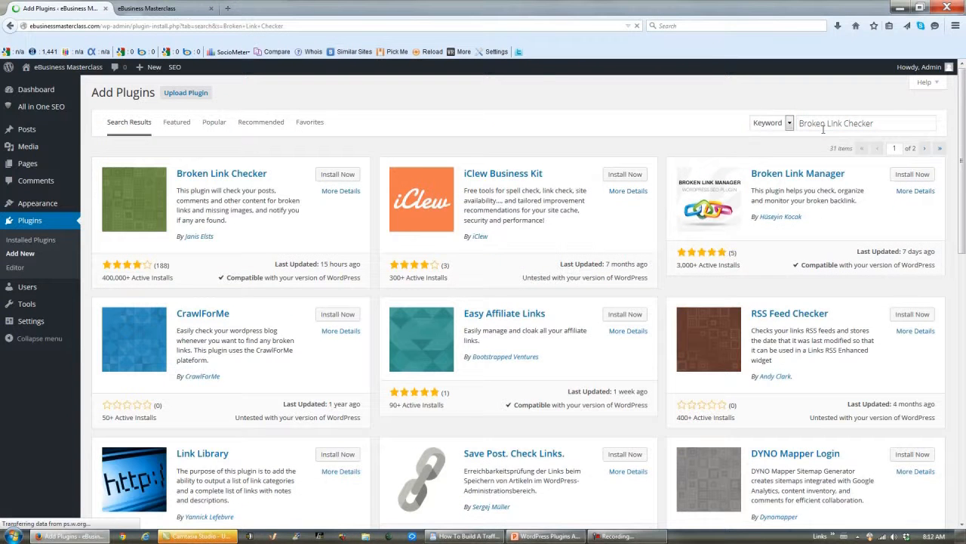
Install and activate the Broken Link Checker plugin, and open its Link Checker settings
click(336, 178)
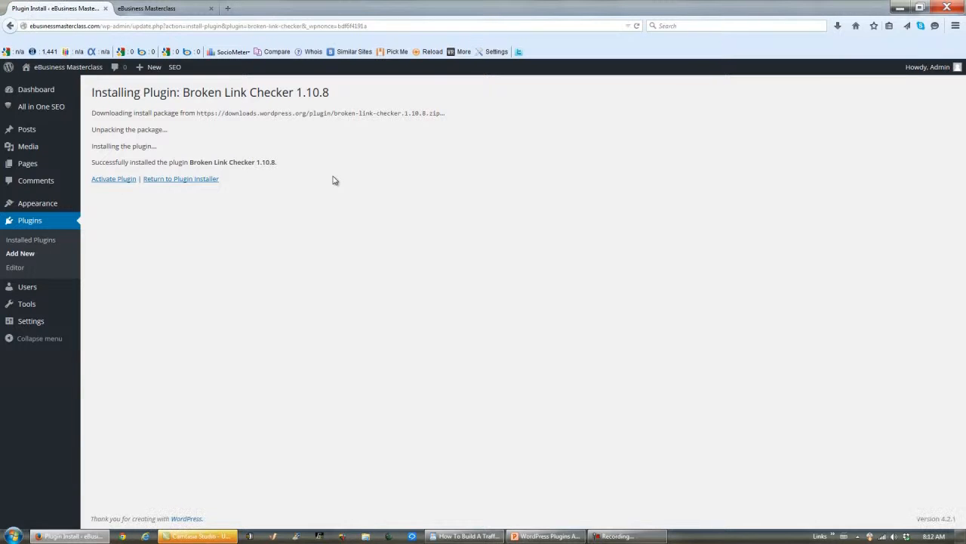
click(116, 181)
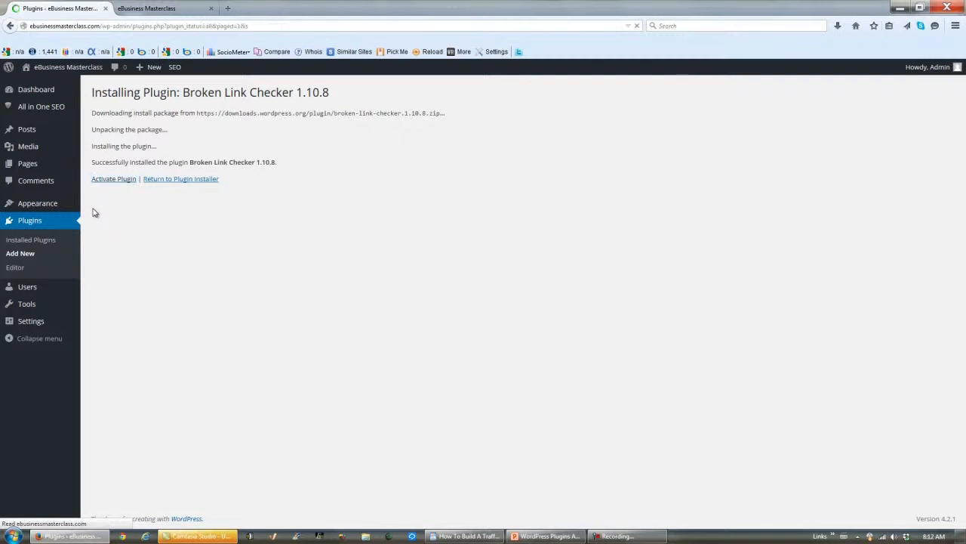
mouse_move(30, 320)
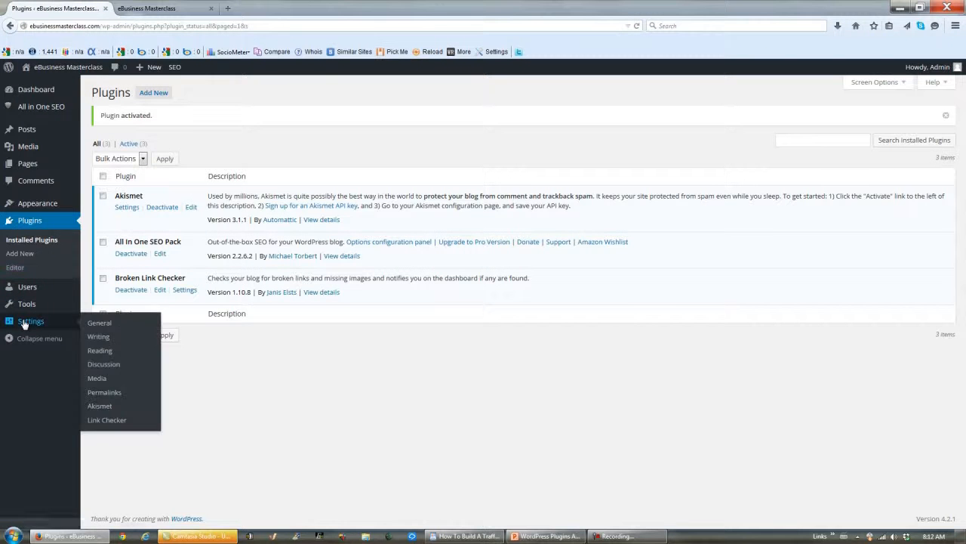
click(107, 420)
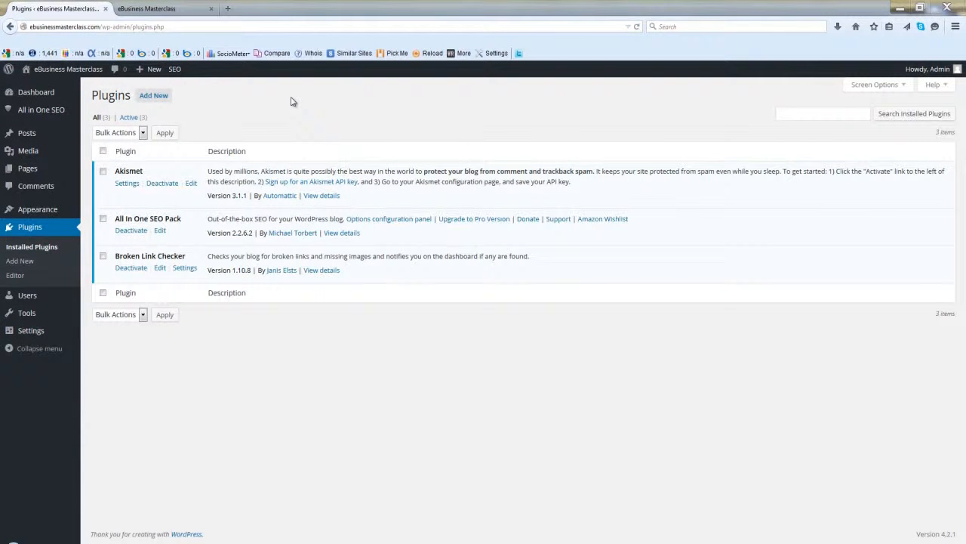
Search for BulletProof Security among the new plugins available to add
click(13, 266)
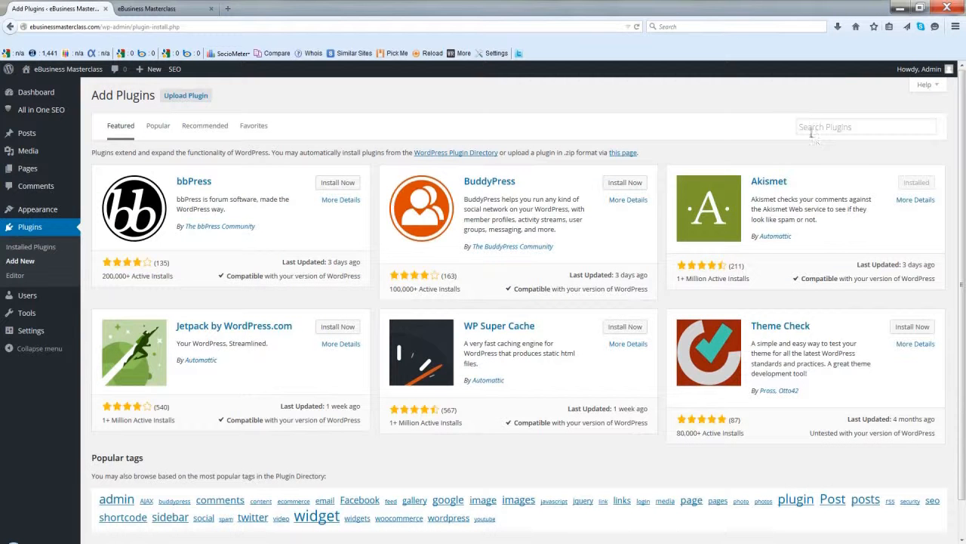
click(815, 125)
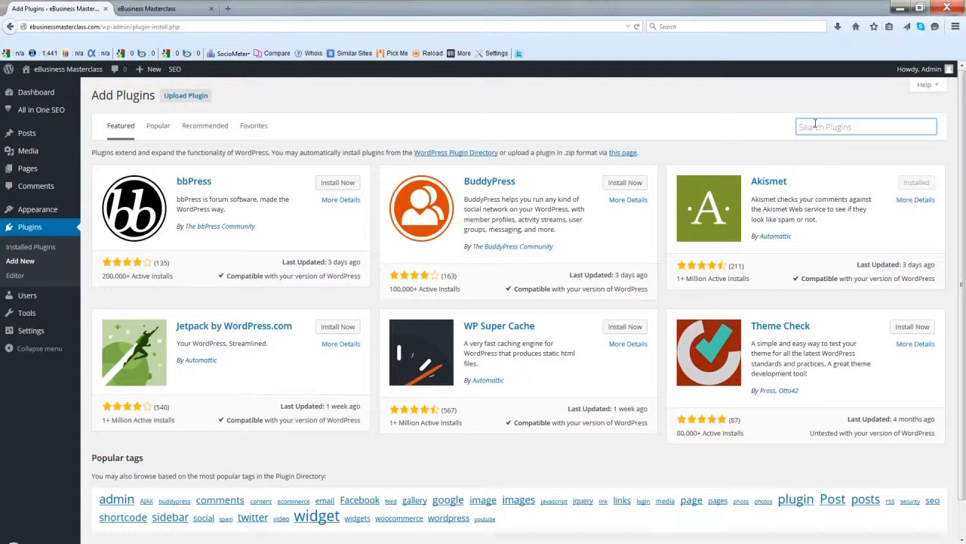
text(BulletProof Security)
key(Return)
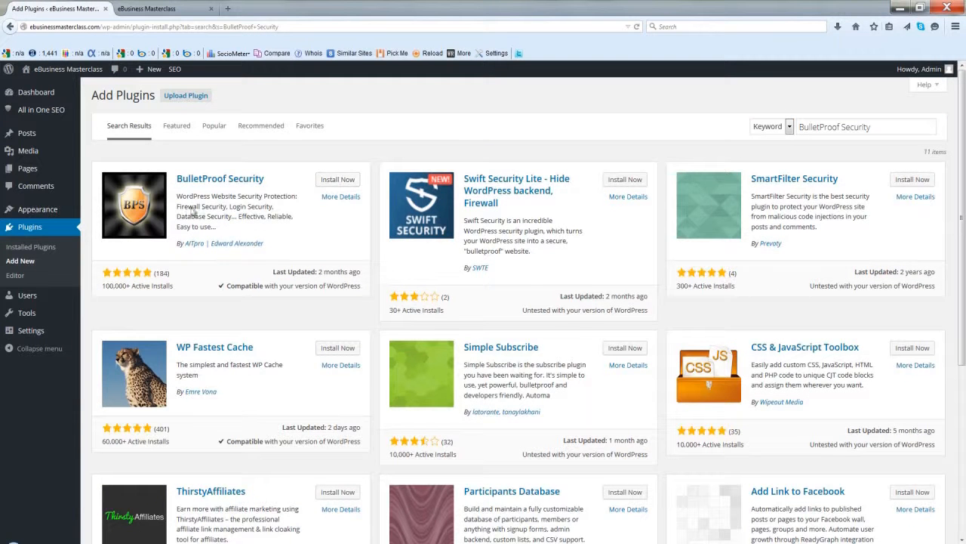
Install the BulletProof Security plugin, reload the site's front page during the installation, and activate the plugin
click(338, 179)
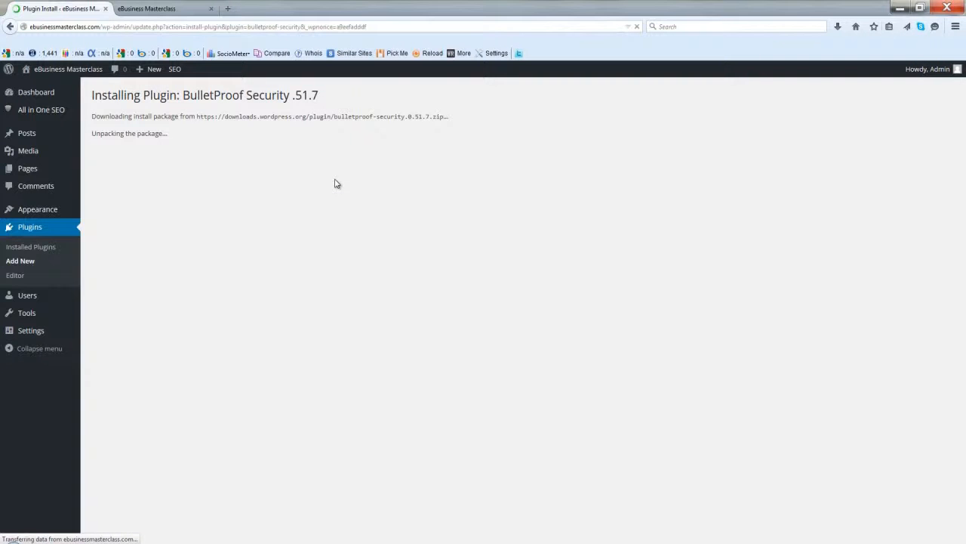
click(170, 9)
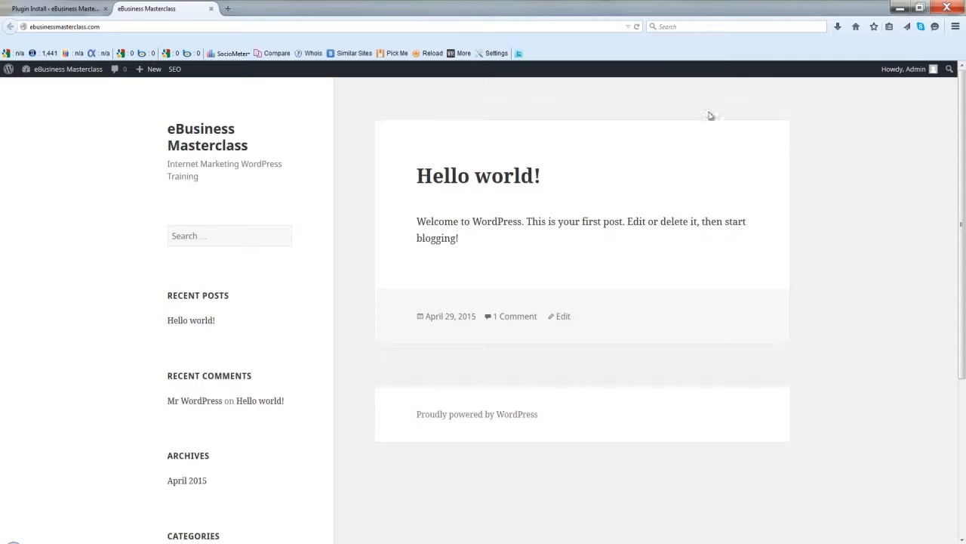
click(638, 27)
click(65, 11)
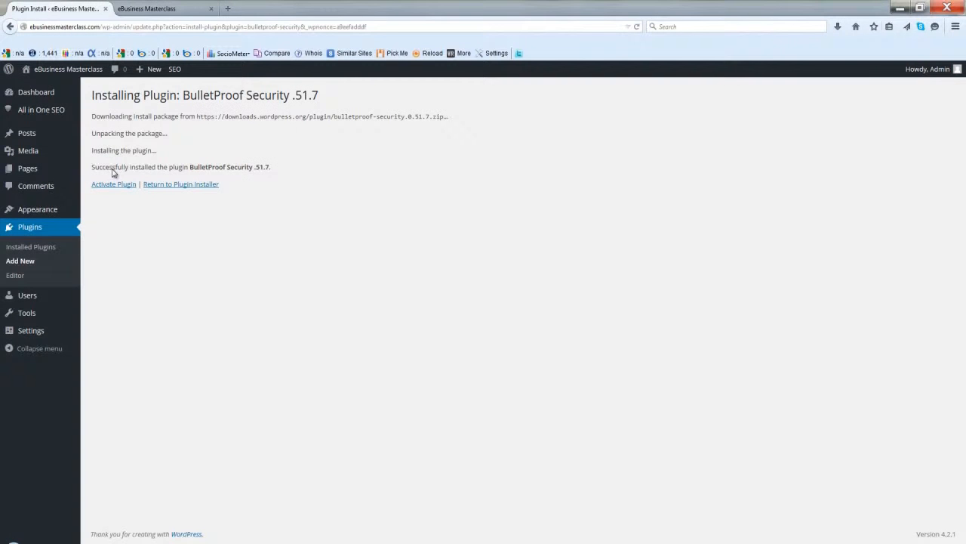
click(114, 187)
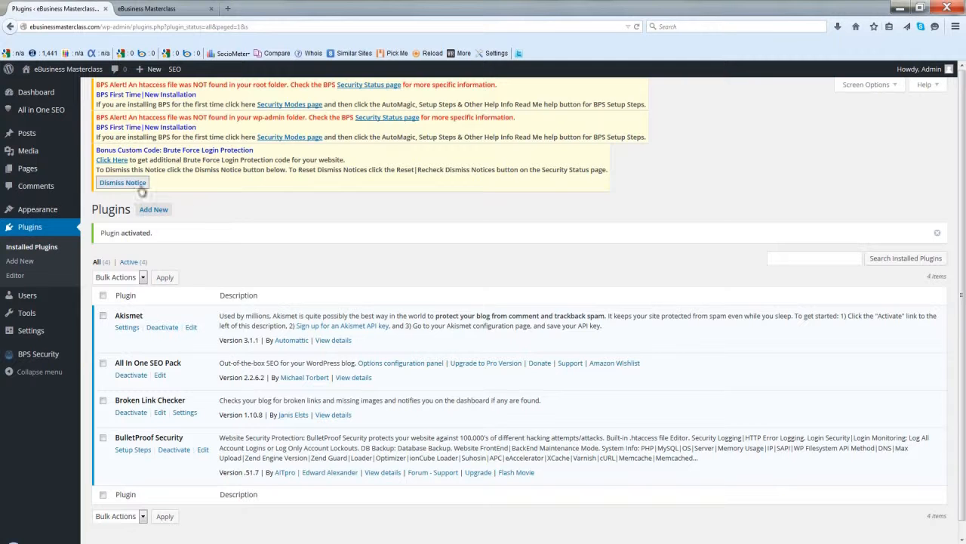
Dismiss the BulletProof Security bonus custom code notices for brute force login, speed boost cache, author enumeration and XML-RPC DDoS protection
click(125, 183)
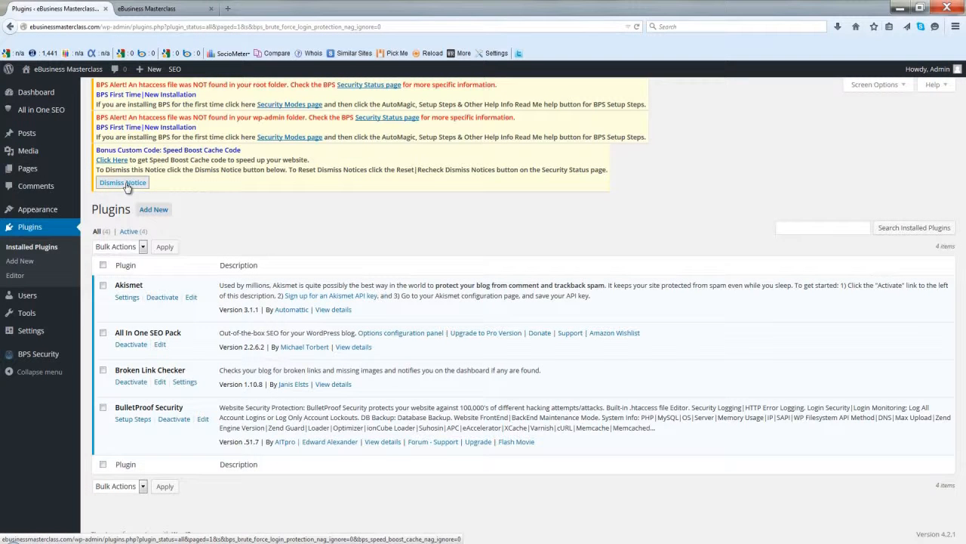
click(123, 183)
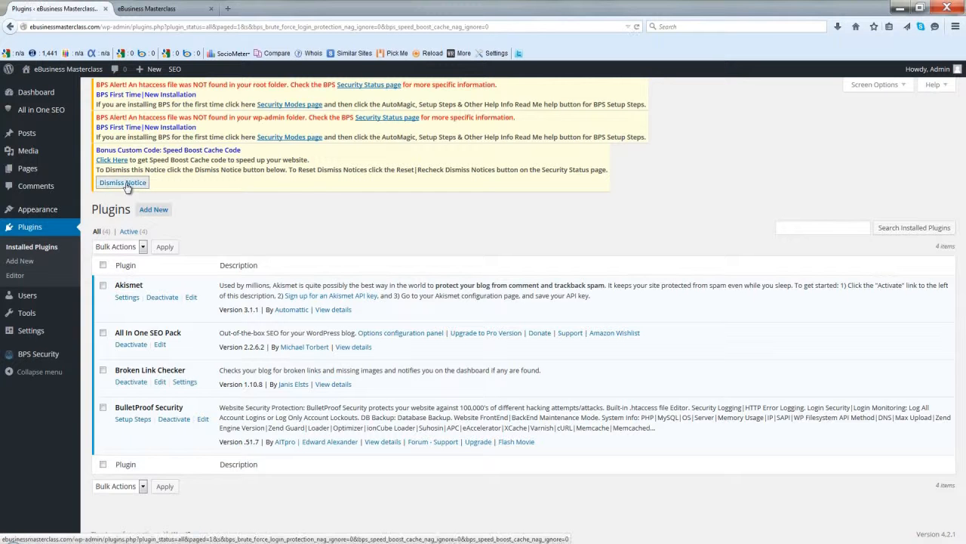
click(126, 187)
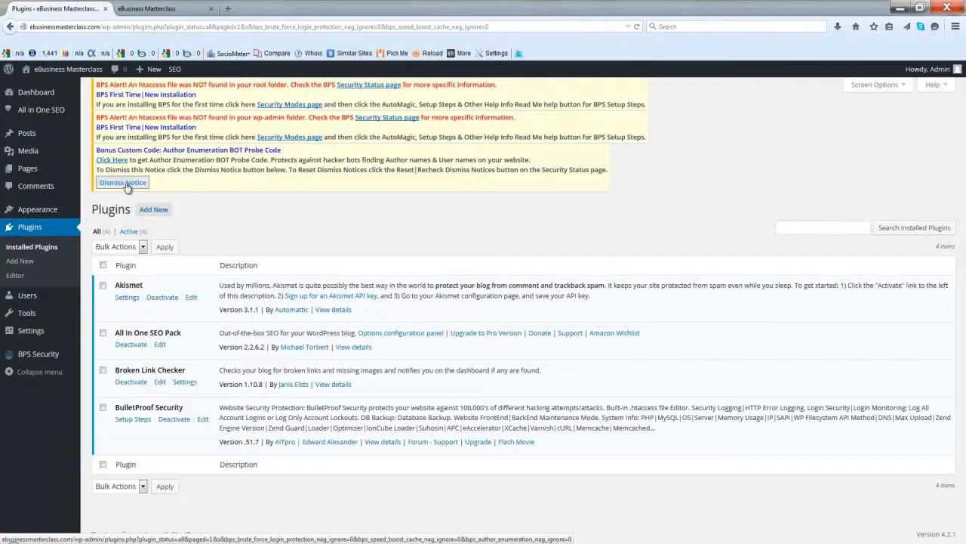
click(126, 187)
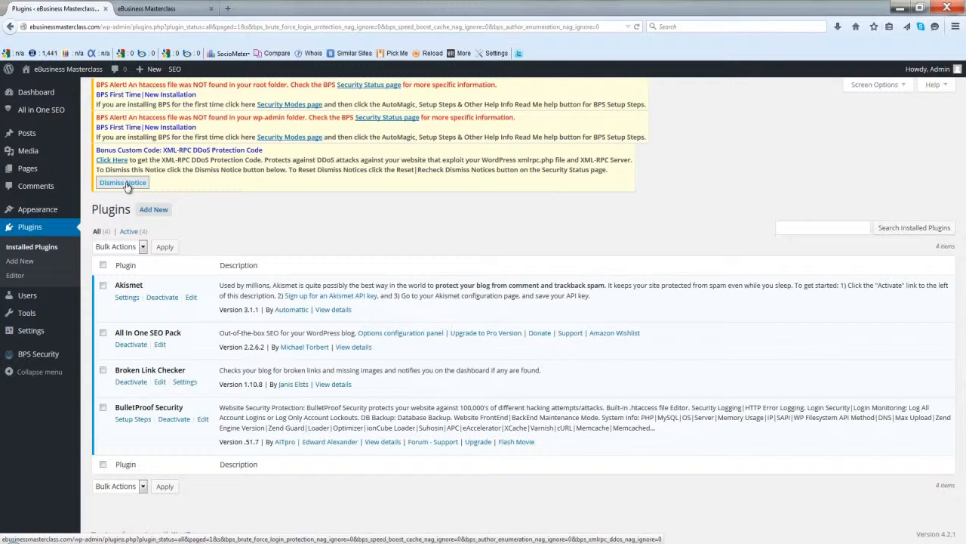
click(126, 185)
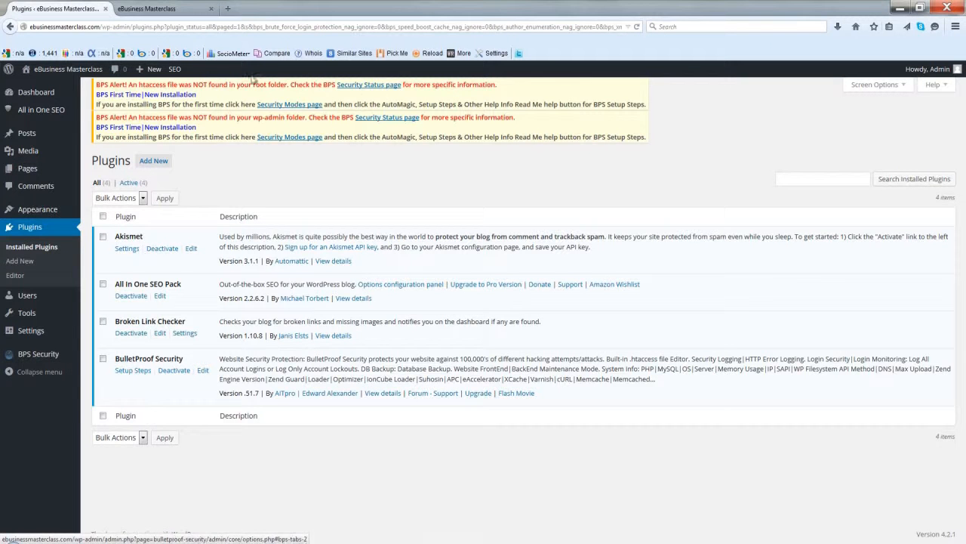
Open the BulletProof Security setup steps and create the default.htaccess and secure.htaccess master files
click(132, 369)
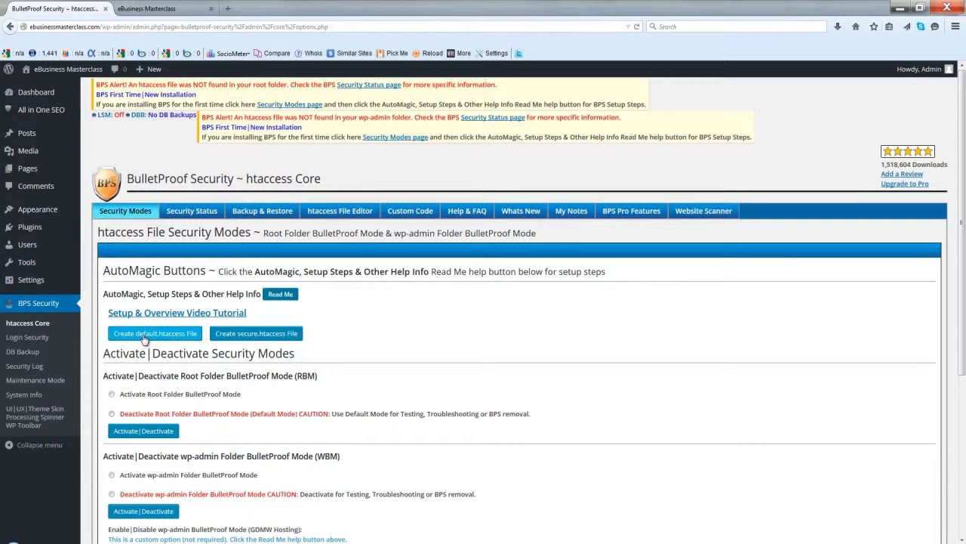
click(146, 335)
click(589, 308)
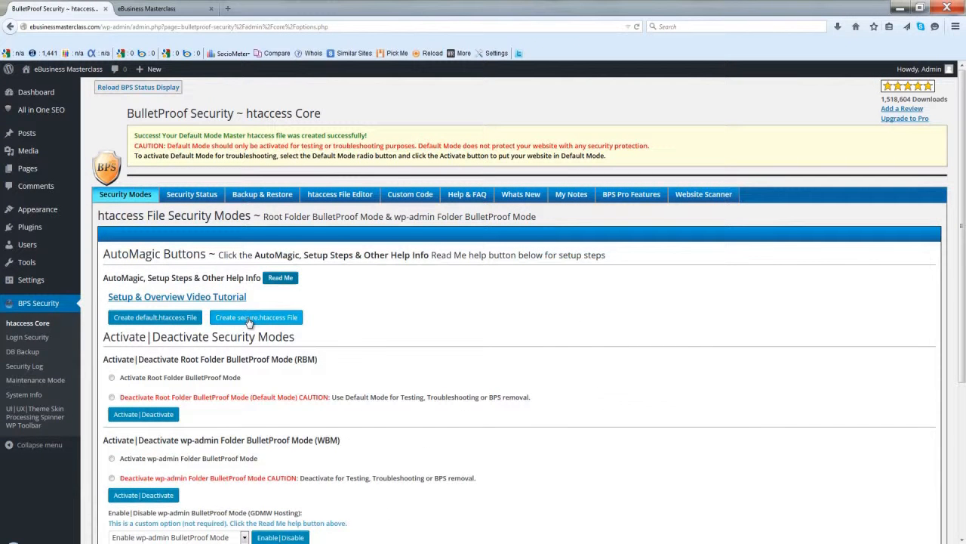
click(250, 320)
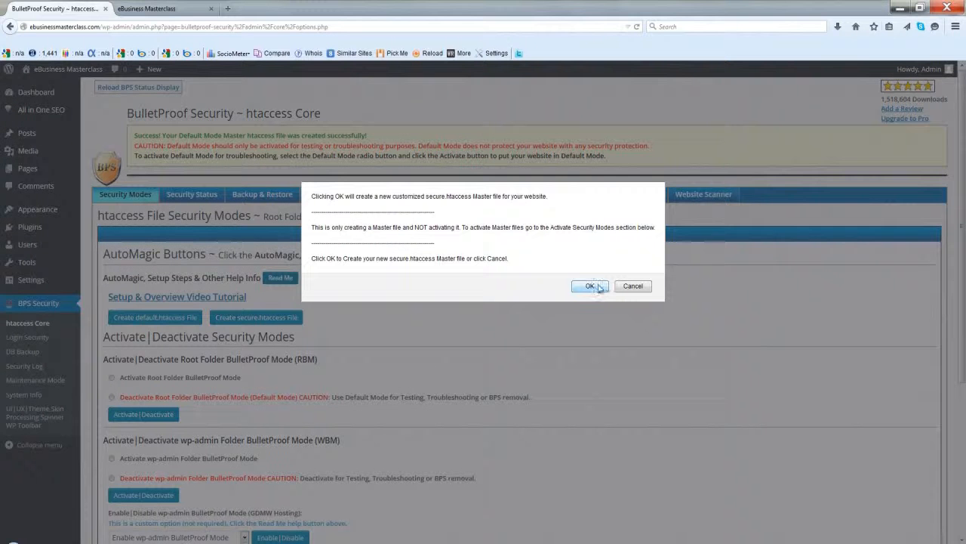
click(591, 286)
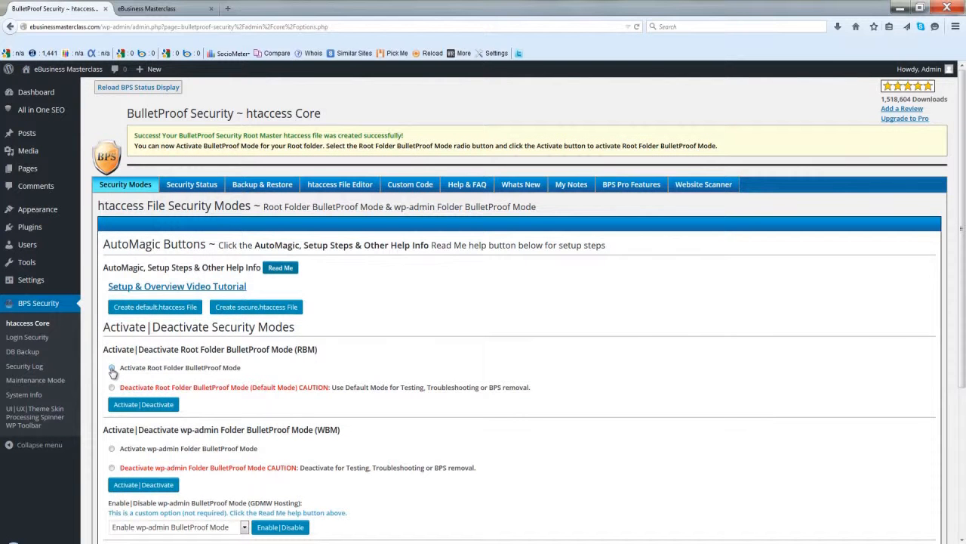
Activate Root Folder BulletProof Mode, accepting the overwrite of the existing root htaccess file
click(112, 369)
click(138, 406)
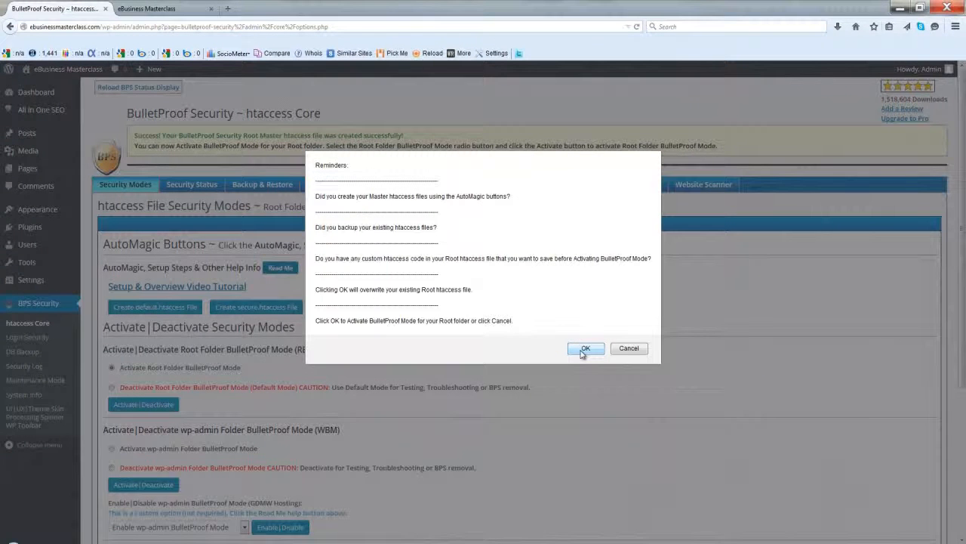
click(585, 350)
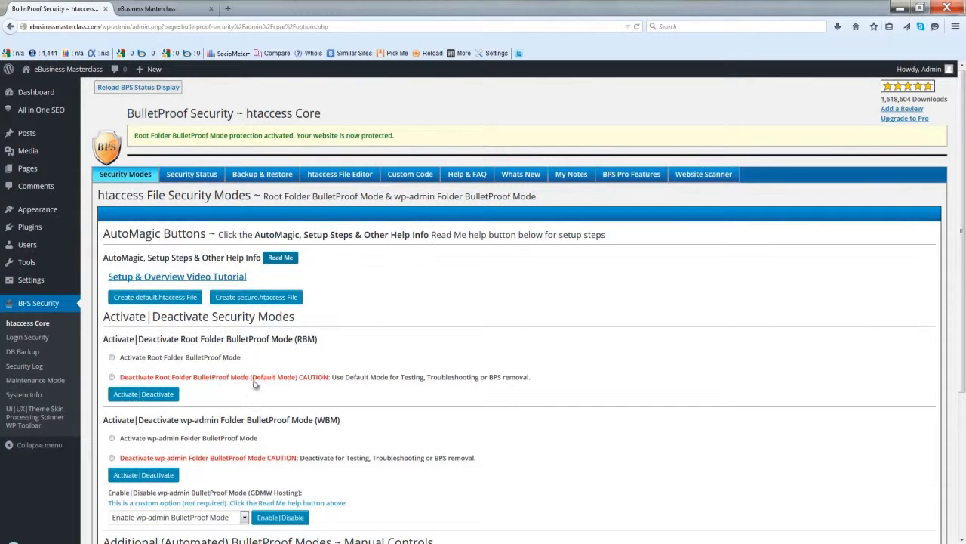
Activate wp-admin Folder BulletProof Mode, accepting the overwrite of the existing wp-admin htaccess file
click(112, 438)
click(112, 438)
click(137, 475)
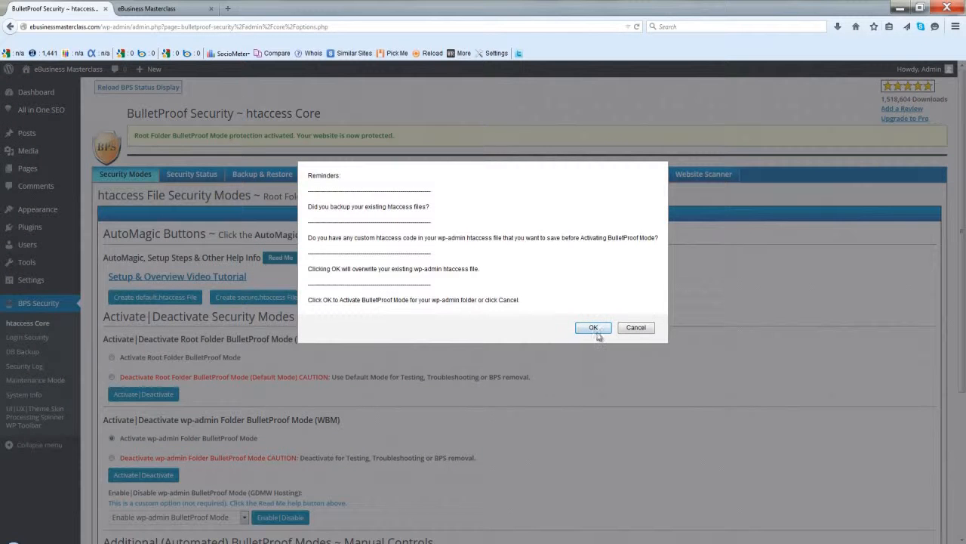
click(593, 328)
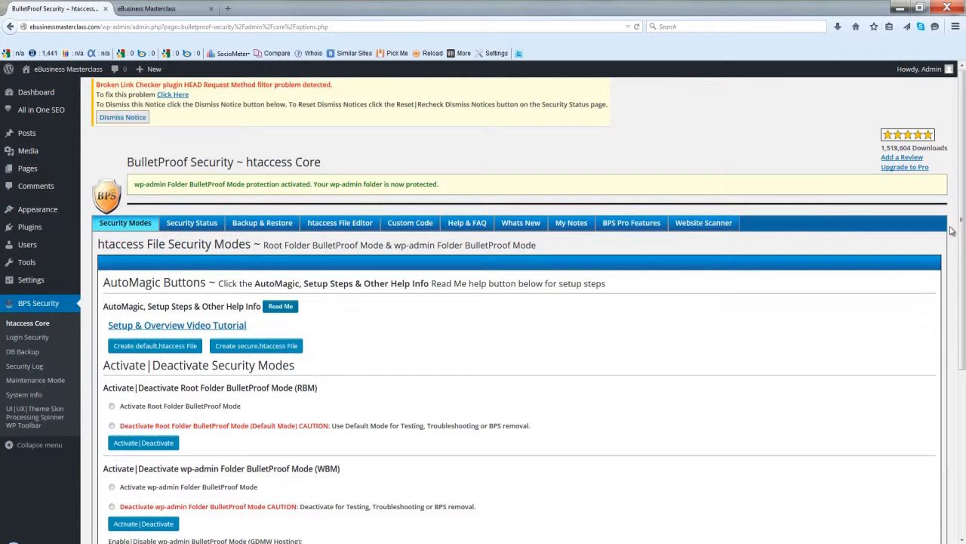
Activate Master htaccess BulletProof Mode among the additional automated BulletProof modes
drag(964, 184, 962, 355)
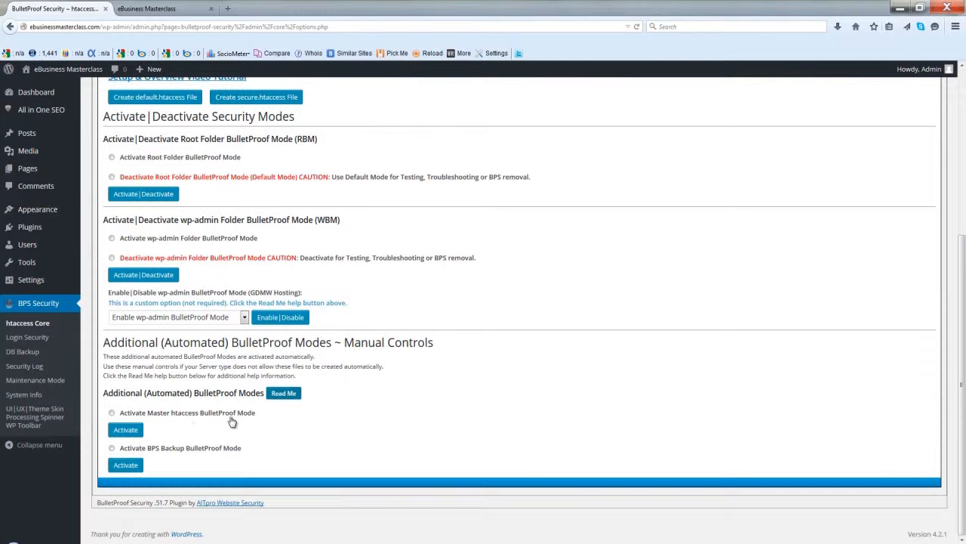
click(111, 413)
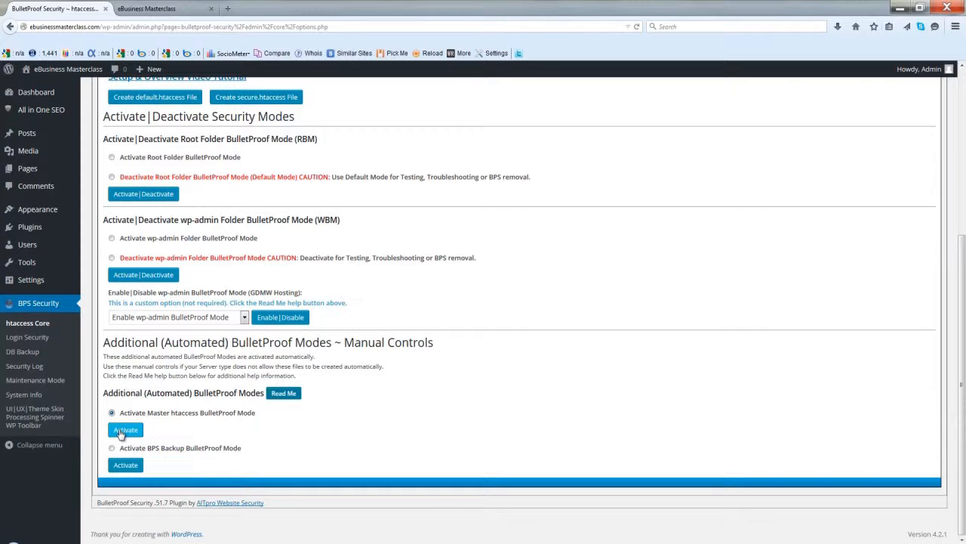
click(120, 430)
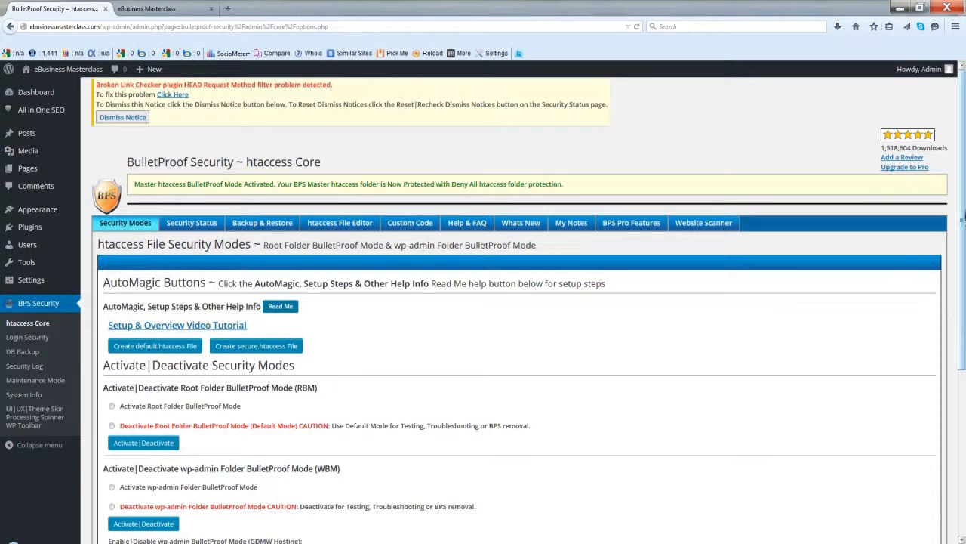
Activate BPS Backup BulletProof Mode and view the htaccess files' security status
drag(963, 209, 962, 385)
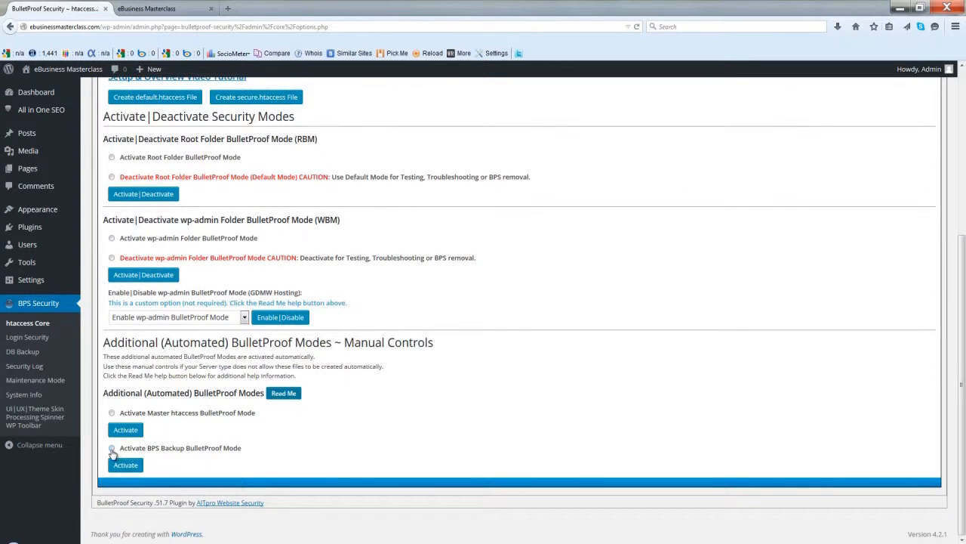
click(112, 449)
click(122, 464)
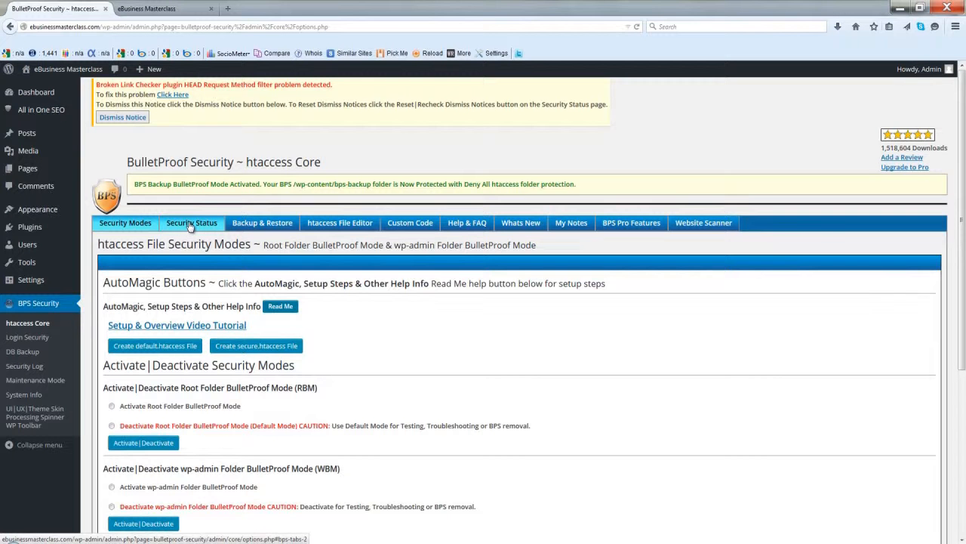
click(190, 227)
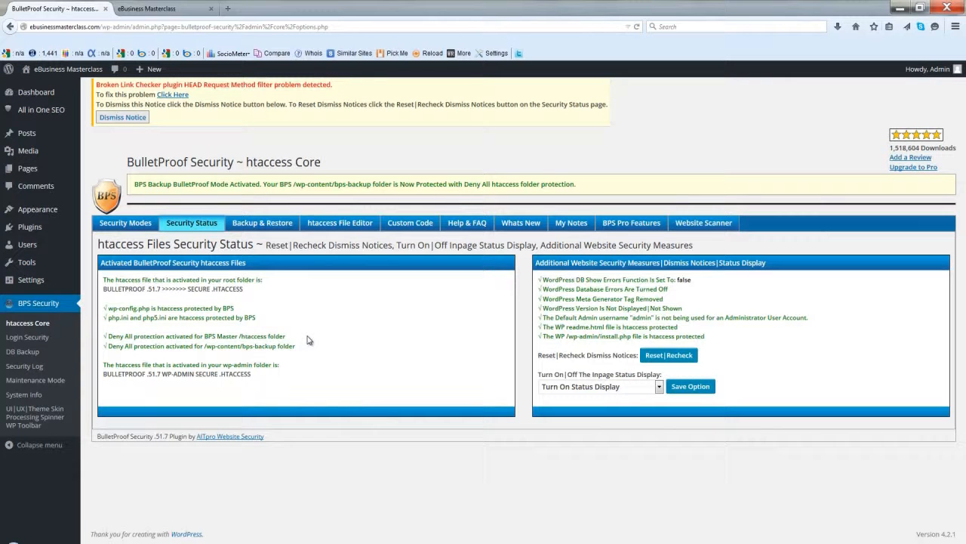
Dismiss the notice about the Broken Link Checker plugin's HEAD Request Method filter problem
click(115, 120)
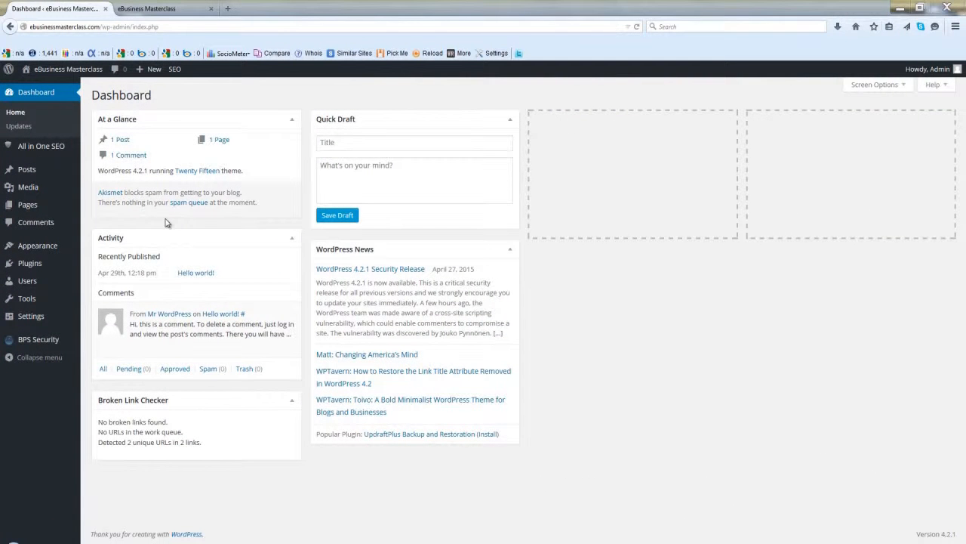
Search the plugin directory for CommentLuv, then install and activate the CommentLuv plugin
mouse_move(30, 264)
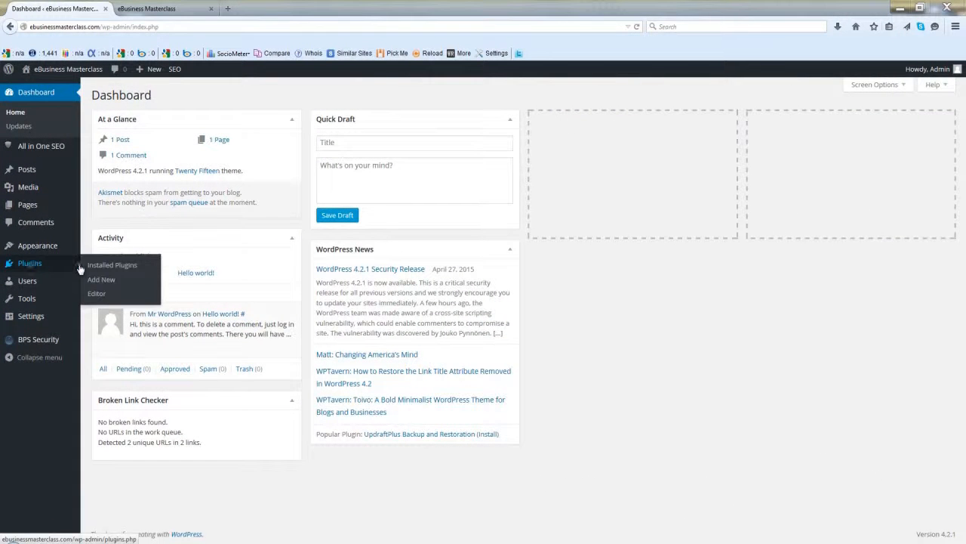
click(102, 281)
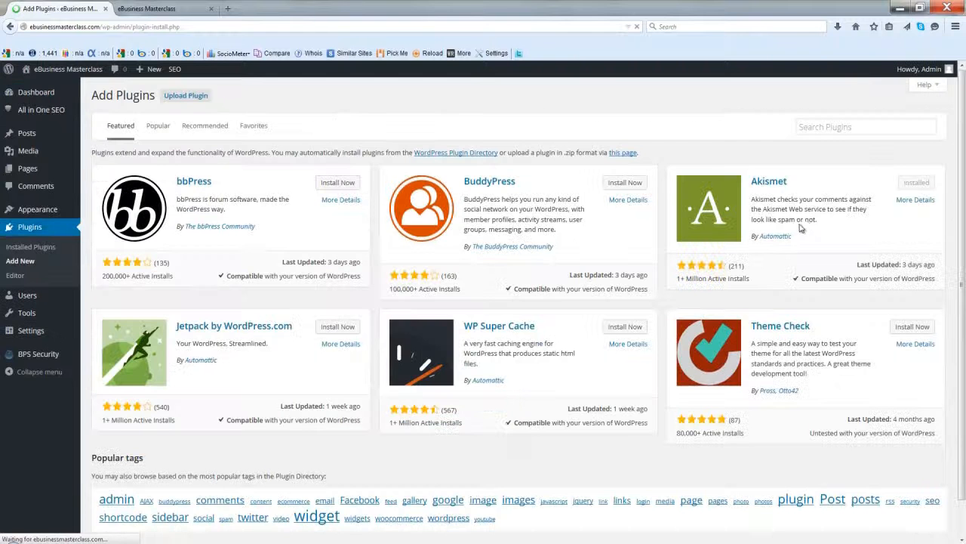
click(812, 128)
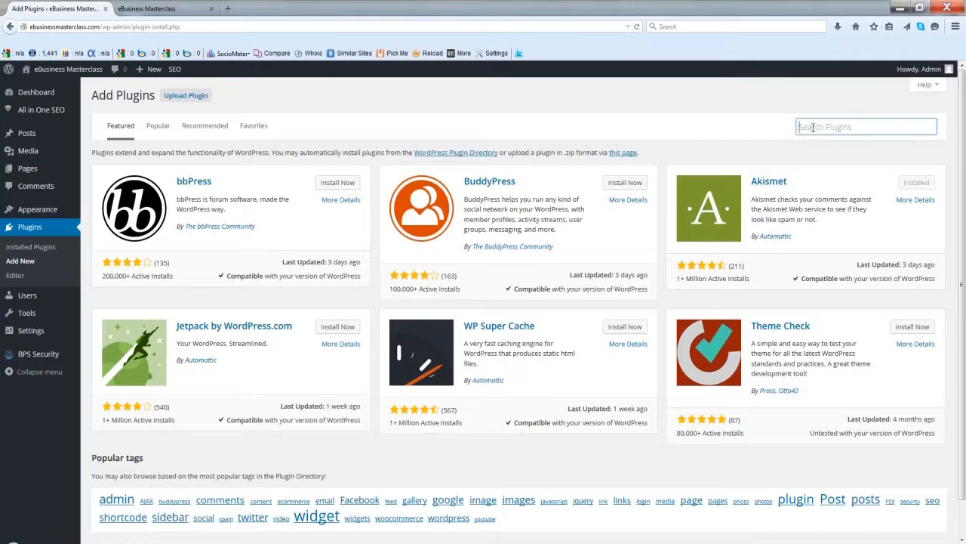
text(CommentLuv)
key(Return)
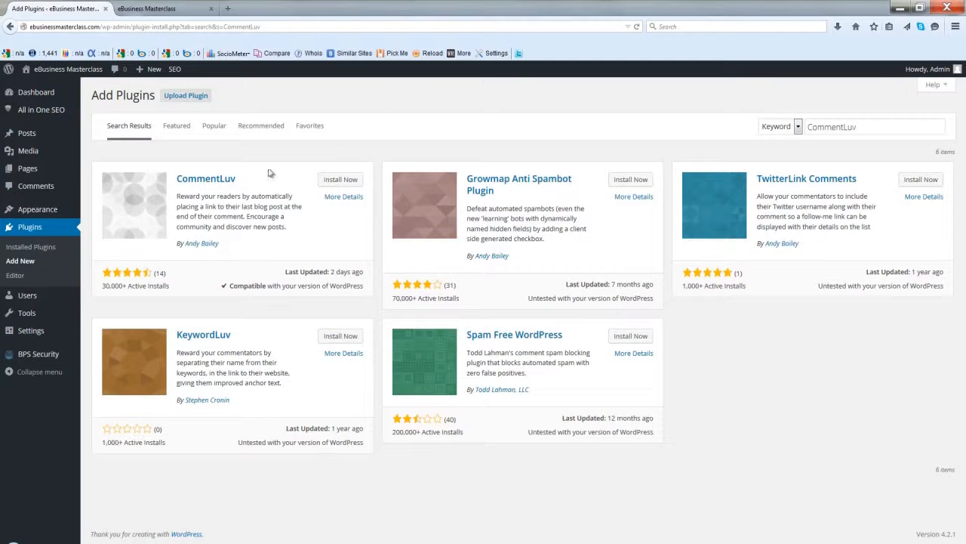
click(337, 185)
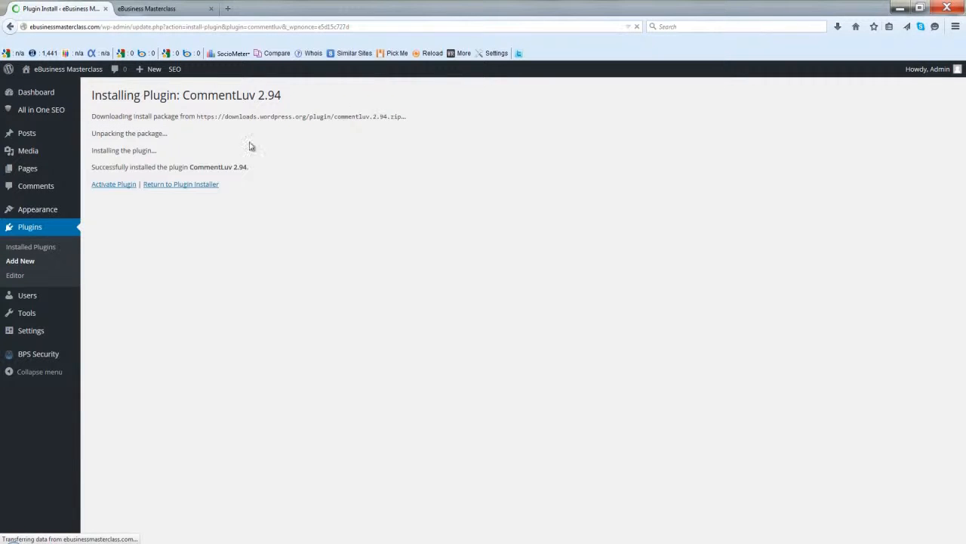
click(118, 188)
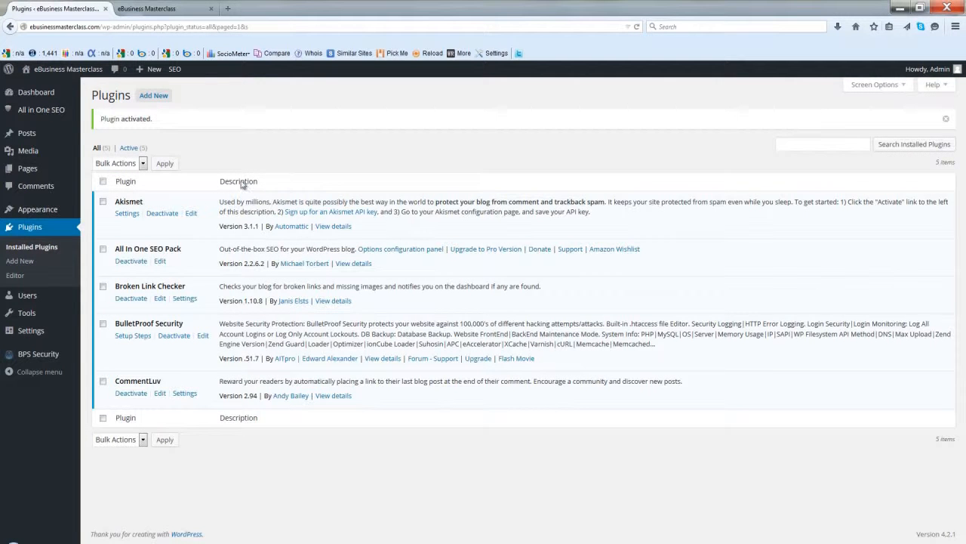
In the CommentLuv settings, give everybody 10 last posts to choose from and dofollow links, and save the settings
mouse_move(34, 338)
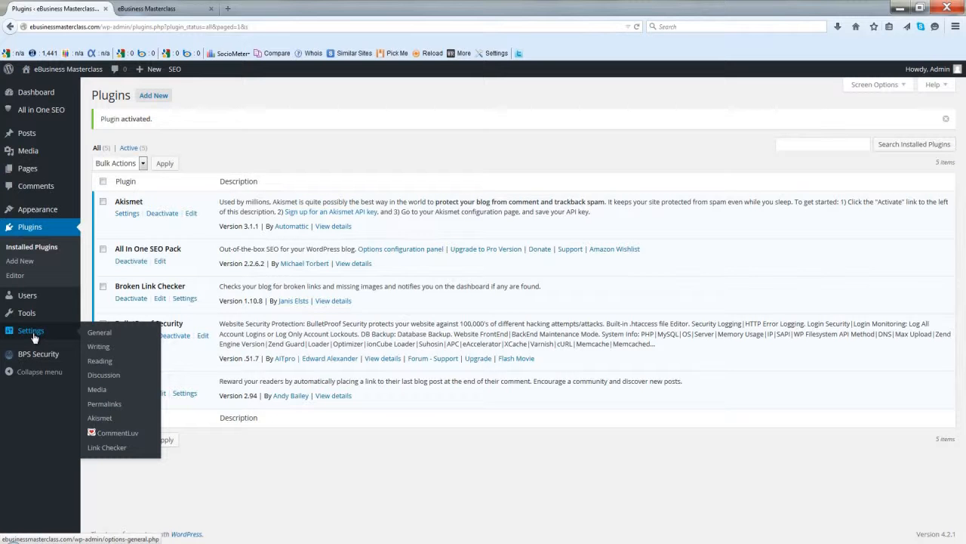
click(118, 436)
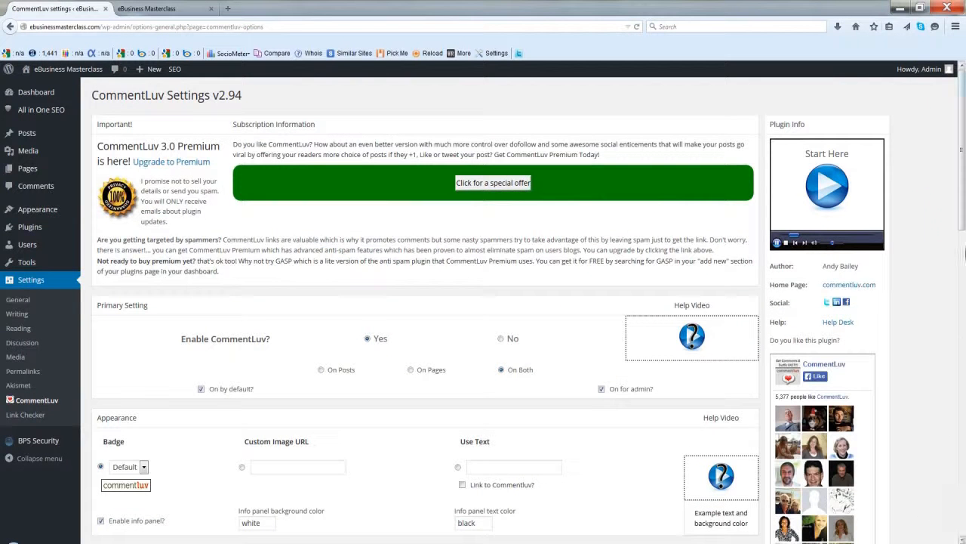
drag(963, 181, 963, 402)
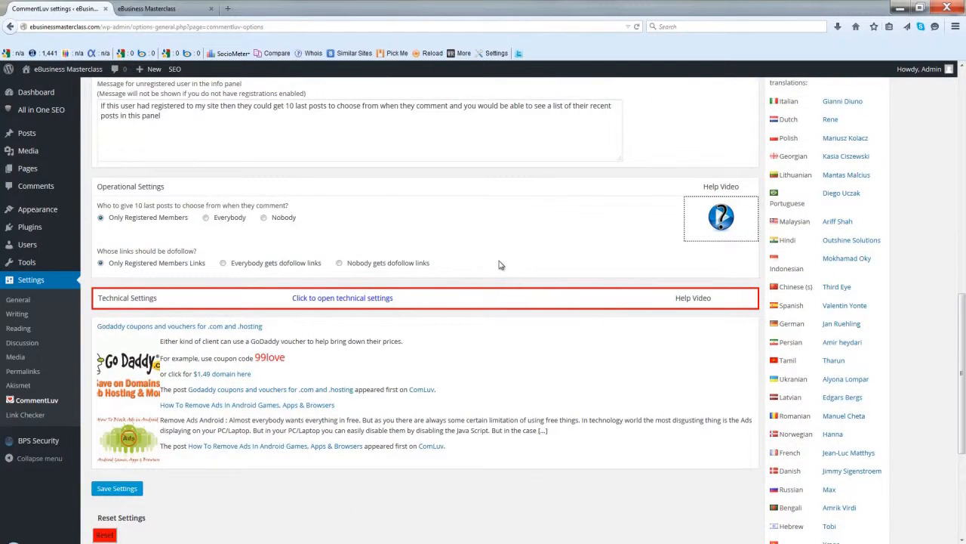
click(205, 218)
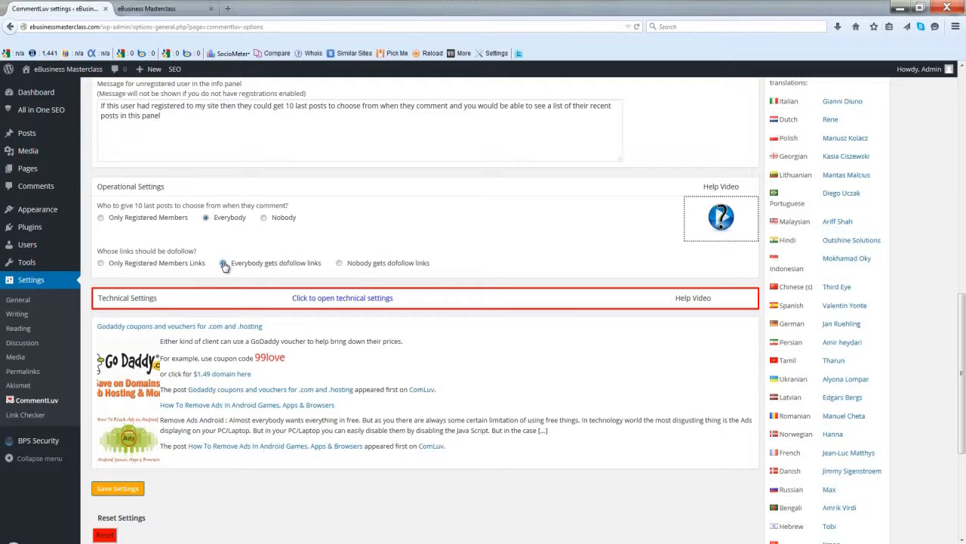
click(224, 263)
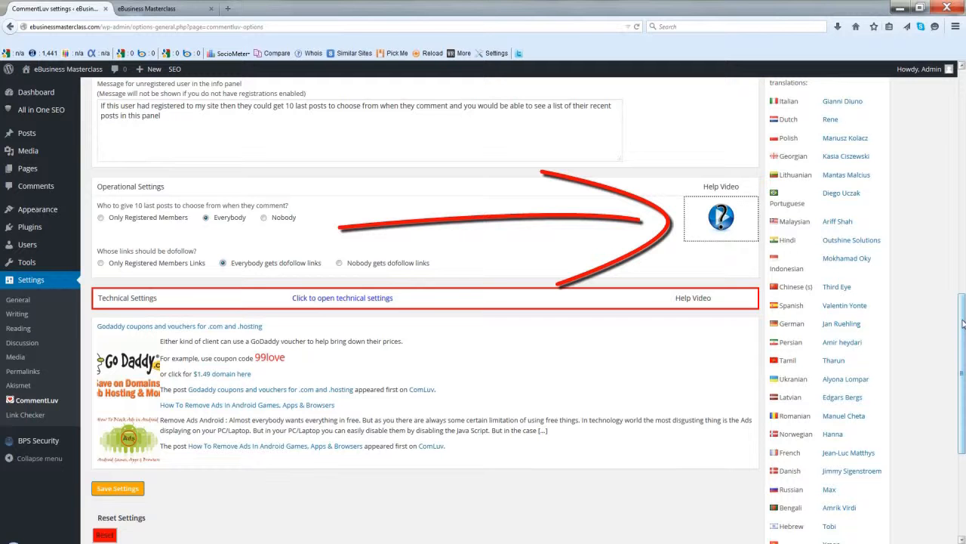
drag(963, 323, 963, 418)
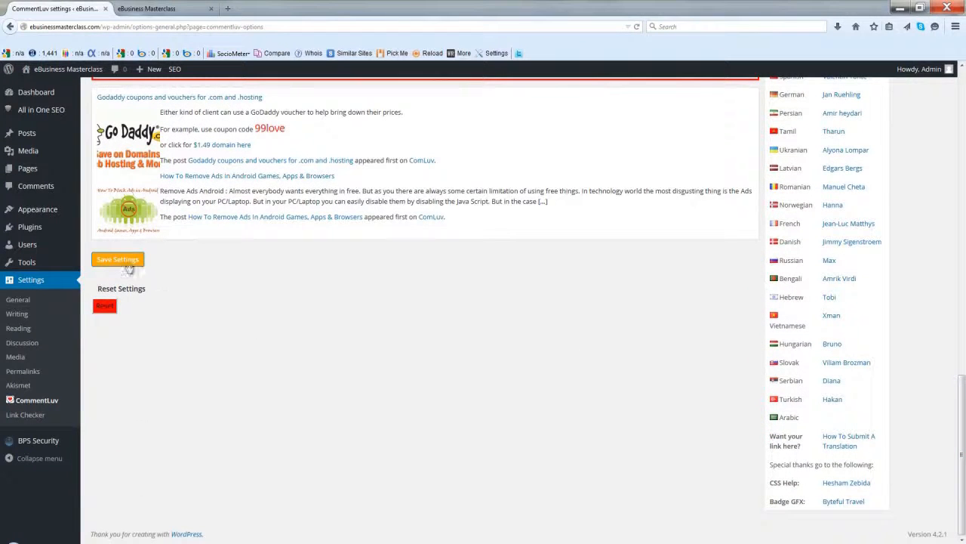
click(108, 260)
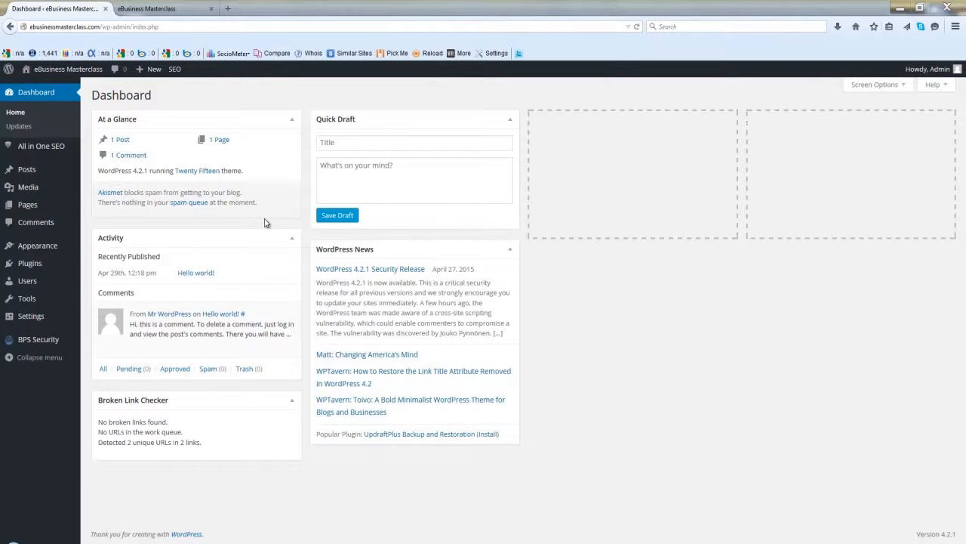
Create a new page titled "Contact eBM" and publish it
mouse_move(154, 76)
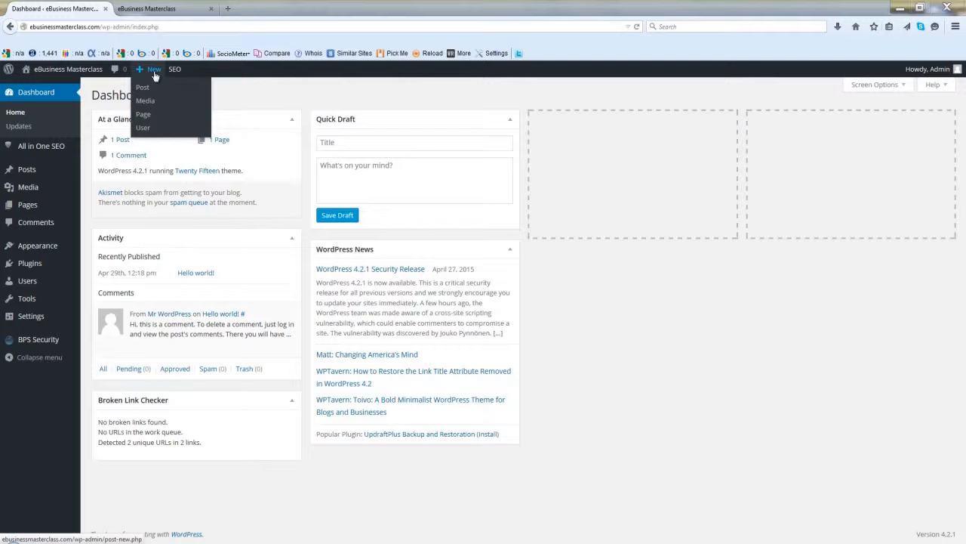
click(144, 115)
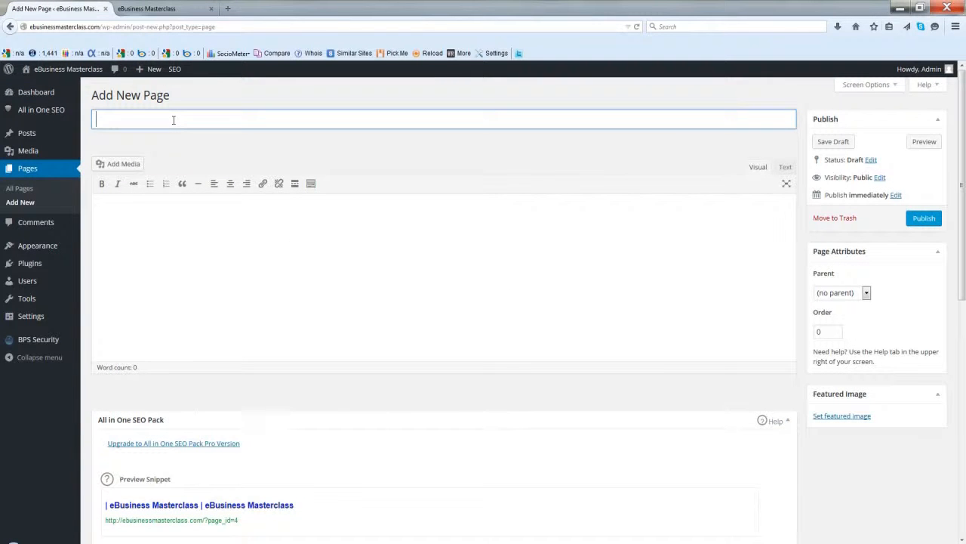
text(Contact eBM)
click(923, 219)
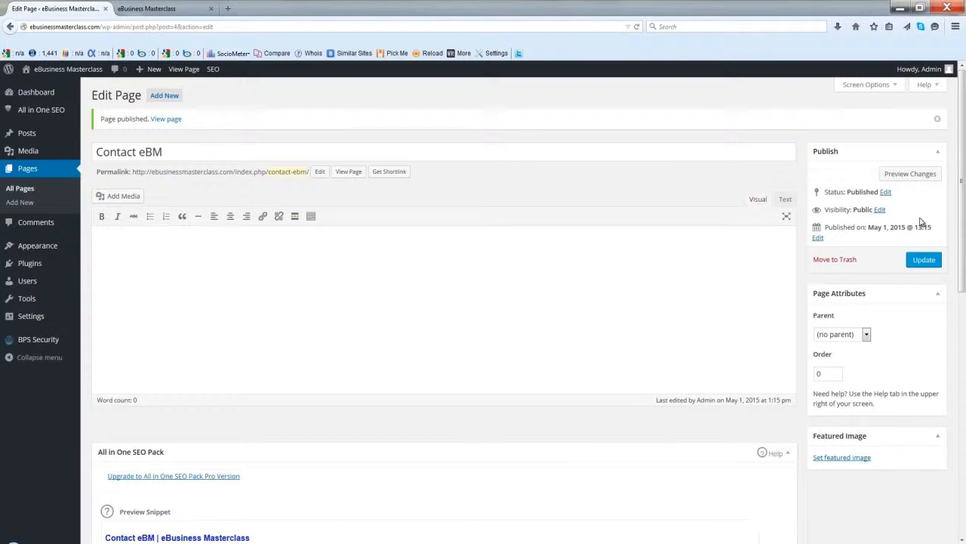
Search the plugin directory for Contact Form 7, then install and activate the Contact Form 7 plugin
mouse_move(34, 266)
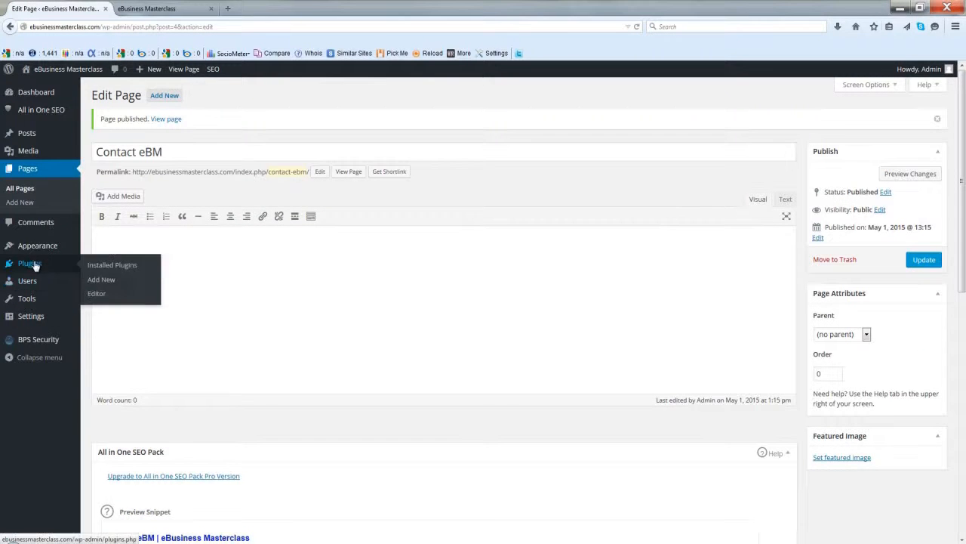
click(95, 281)
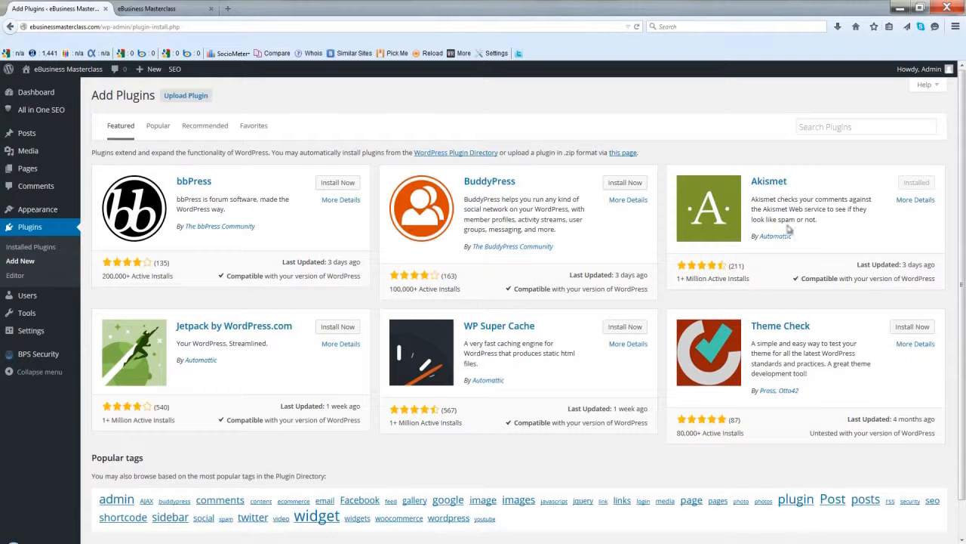
click(832, 128)
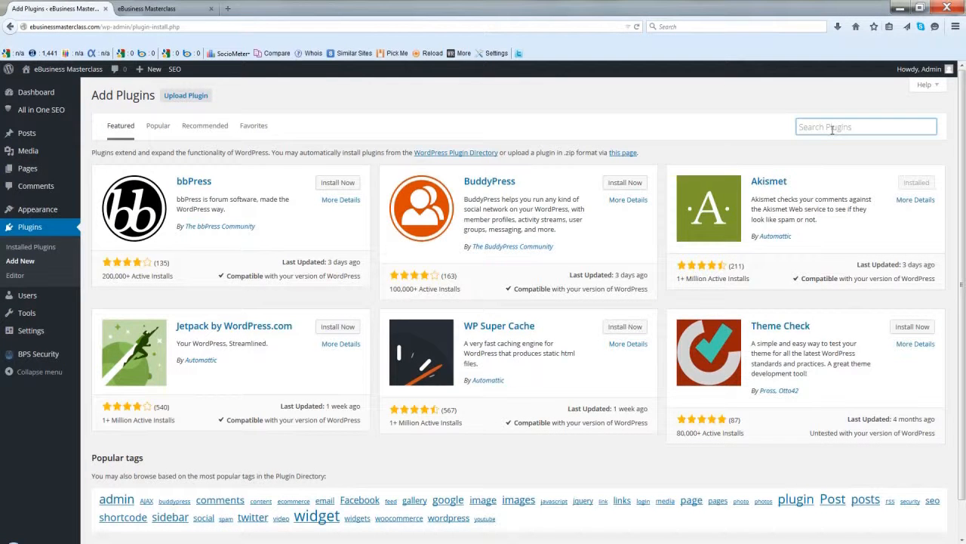
text(Contact Form 7)
key(Return)
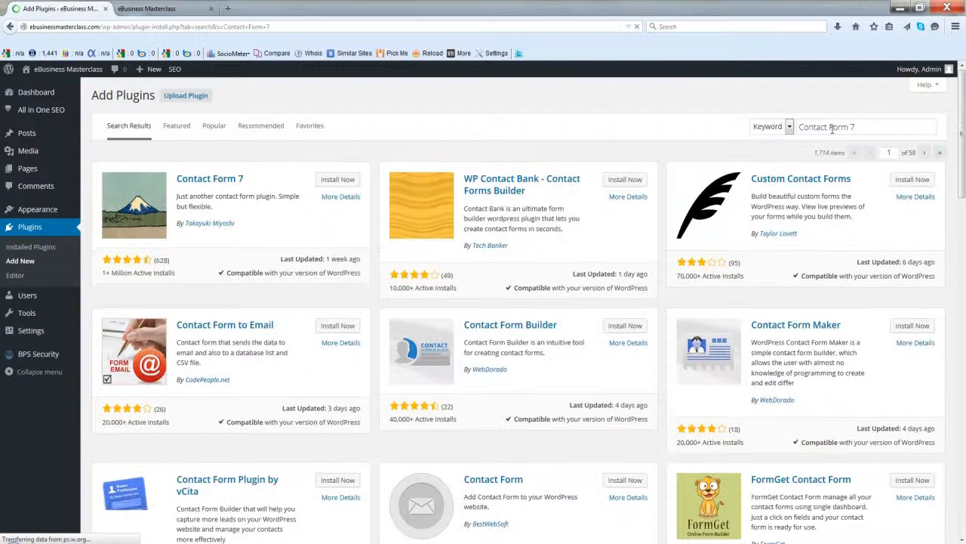
click(335, 180)
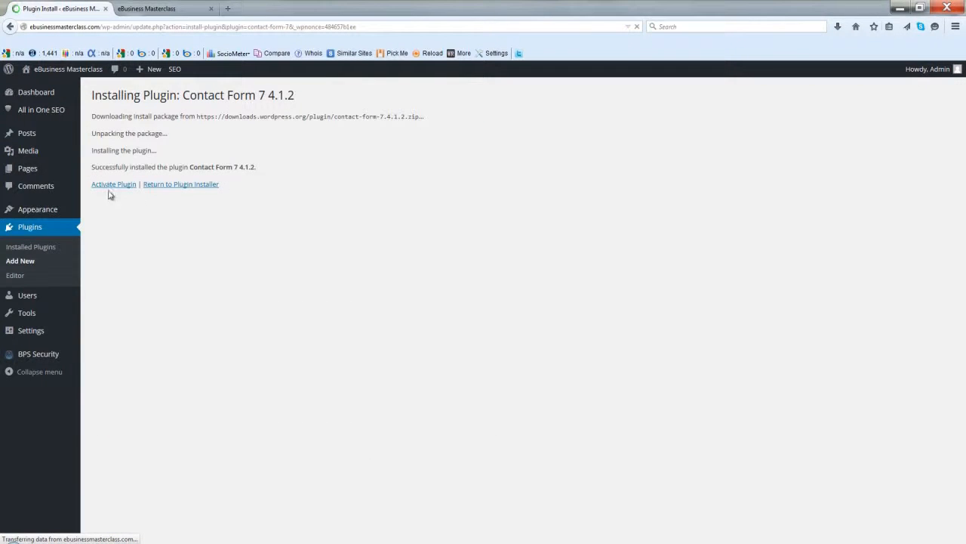
click(108, 187)
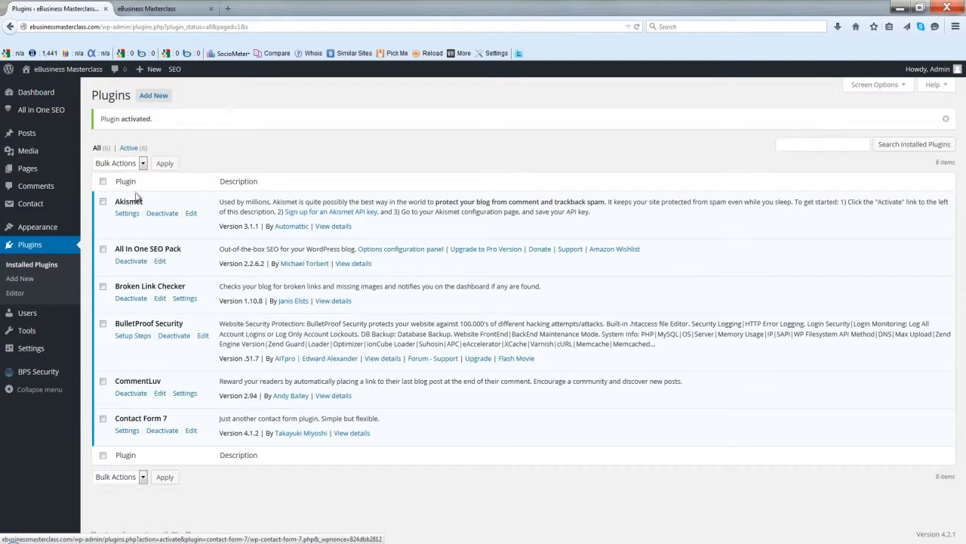
Copy the shortcode of "Contact form 1" from the list of contact forms
mouse_move(27, 208)
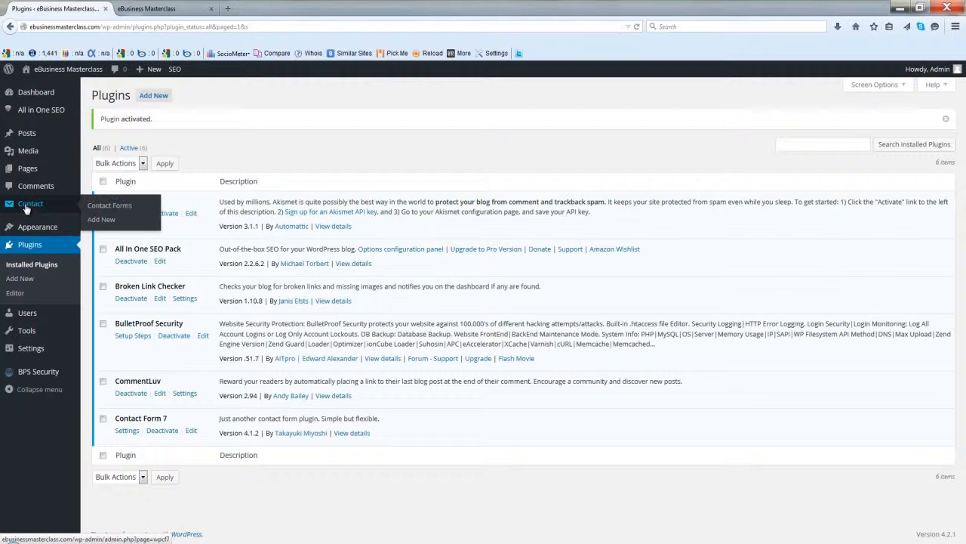
click(115, 209)
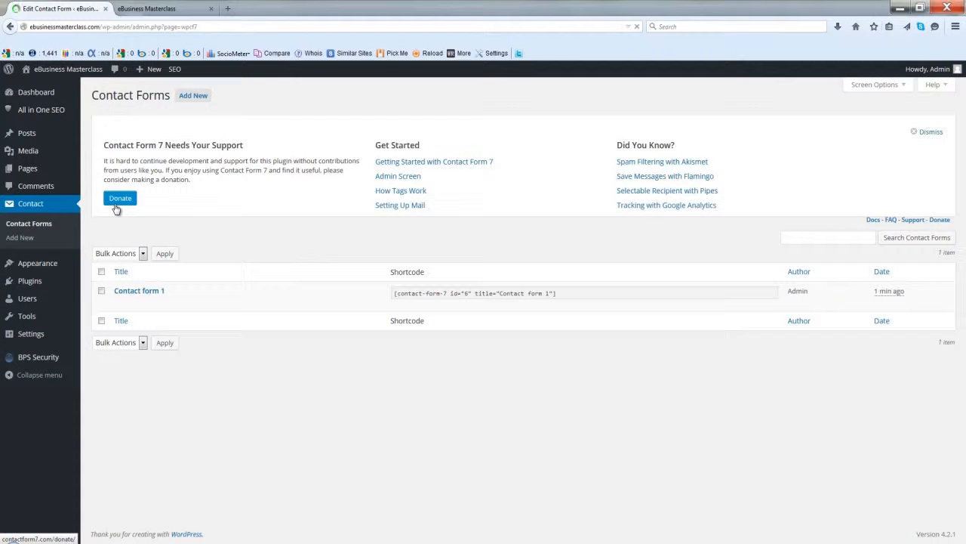
click(511, 287)
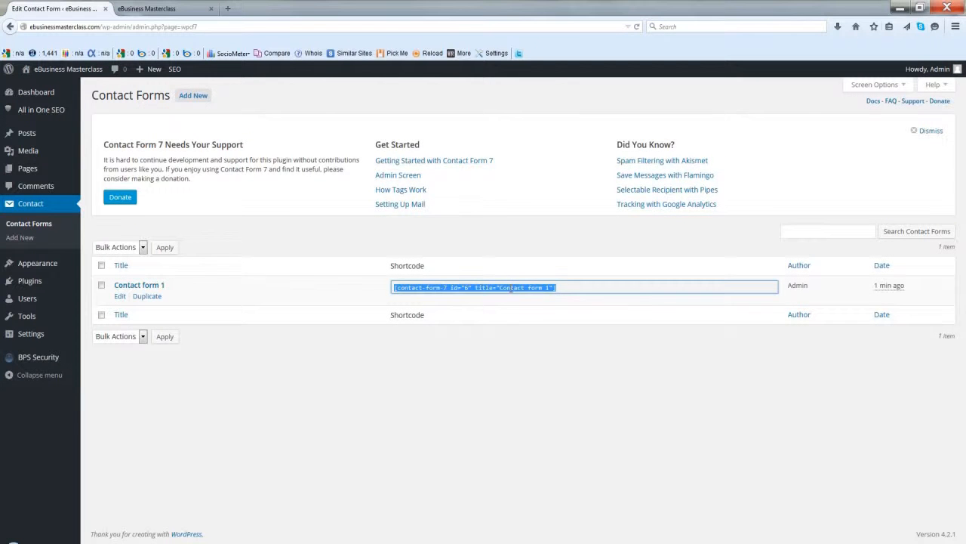
right_click(511, 288)
click(535, 326)
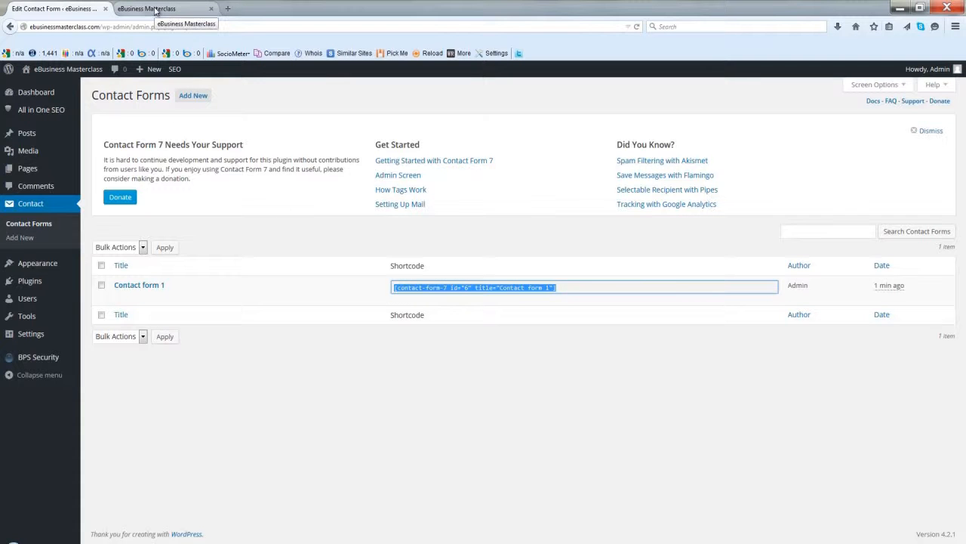
Paste the shortcode [contact-form-7 id="6" title="Contact form 1"] into the Contact eBM page's text view, update the page and view it on the site
mouse_move(66, 169)
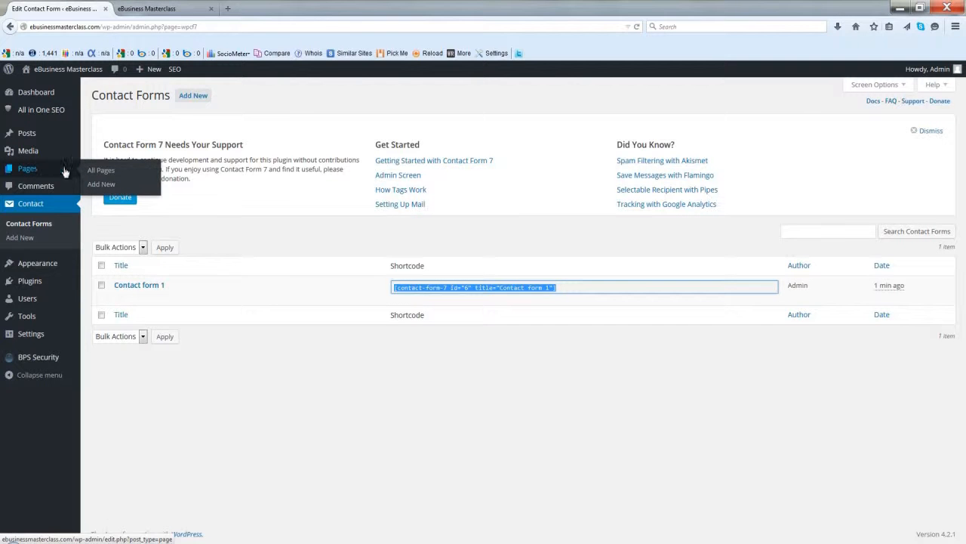
click(102, 173)
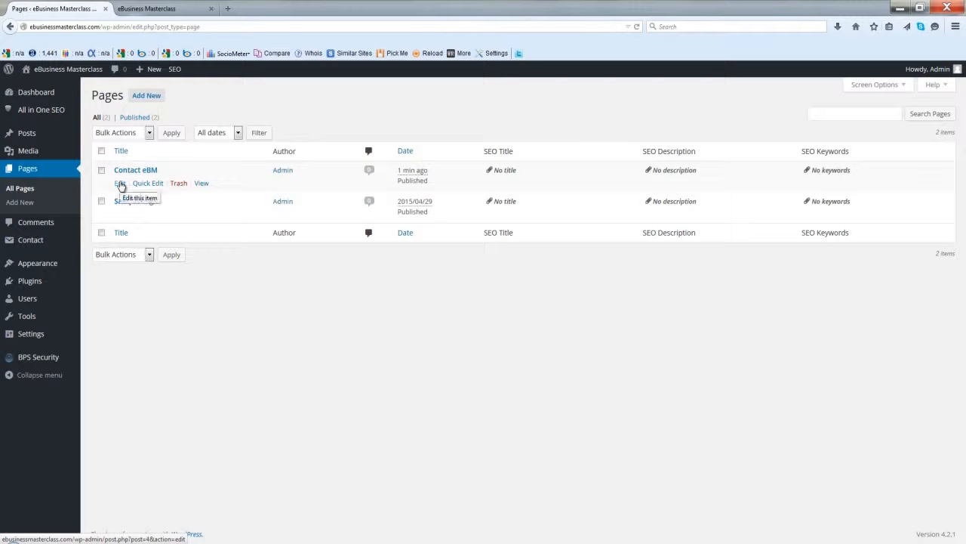
click(120, 184)
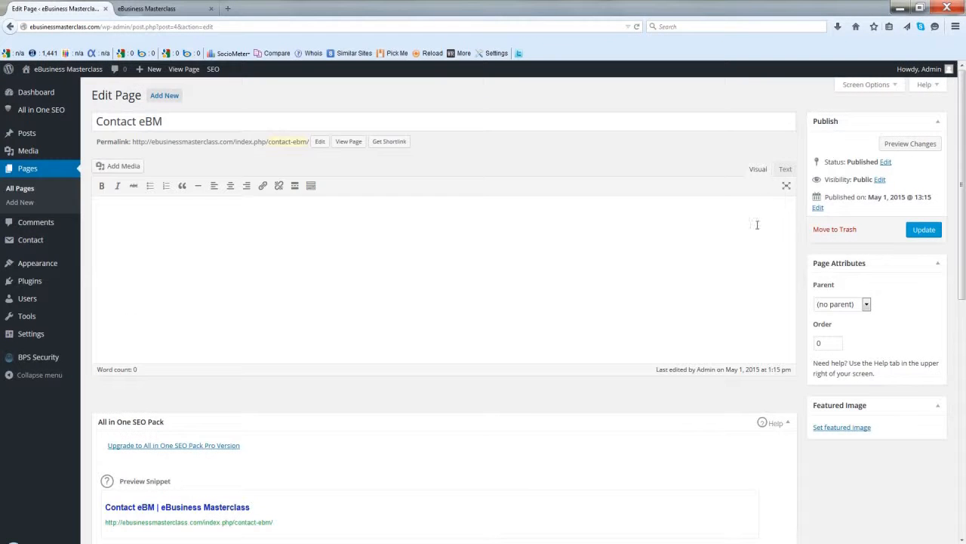
click(785, 170)
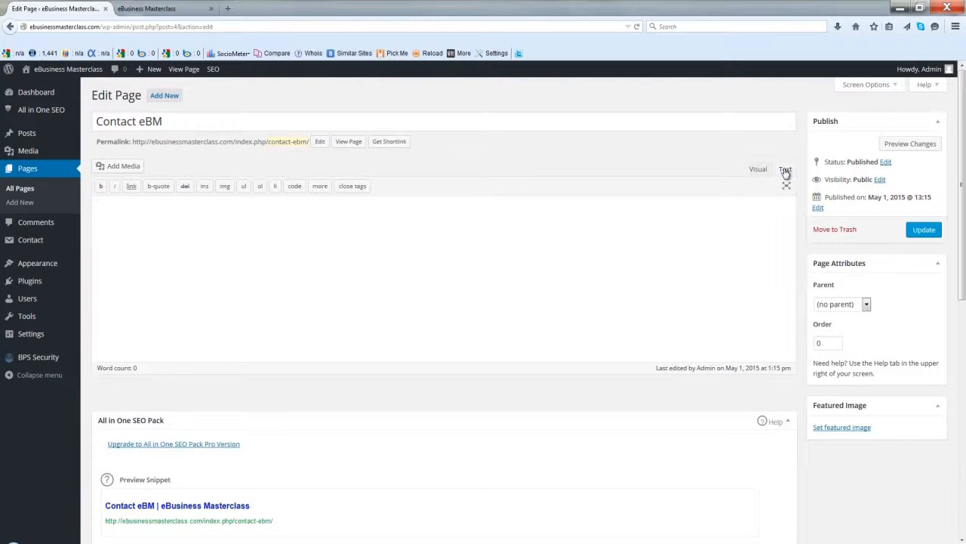
right_click(338, 222)
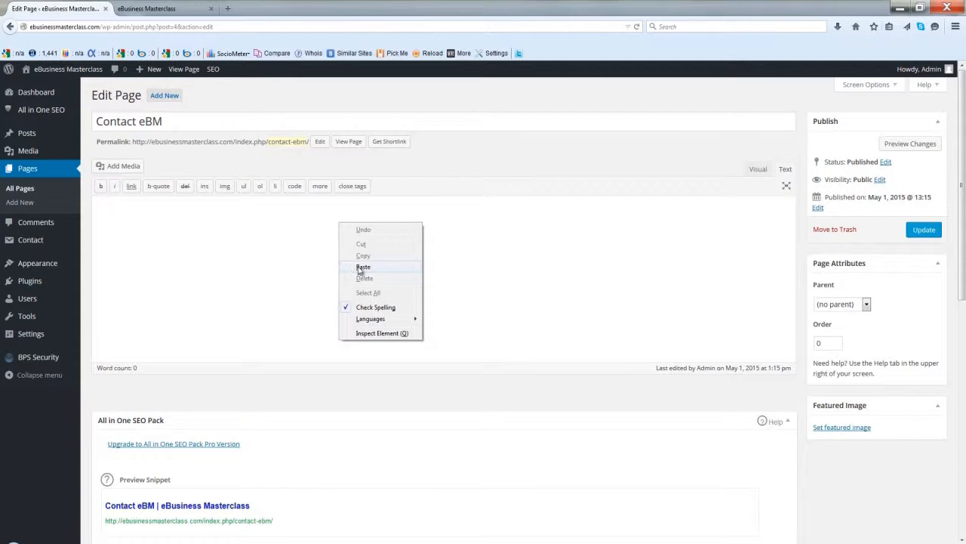
click(359, 265)
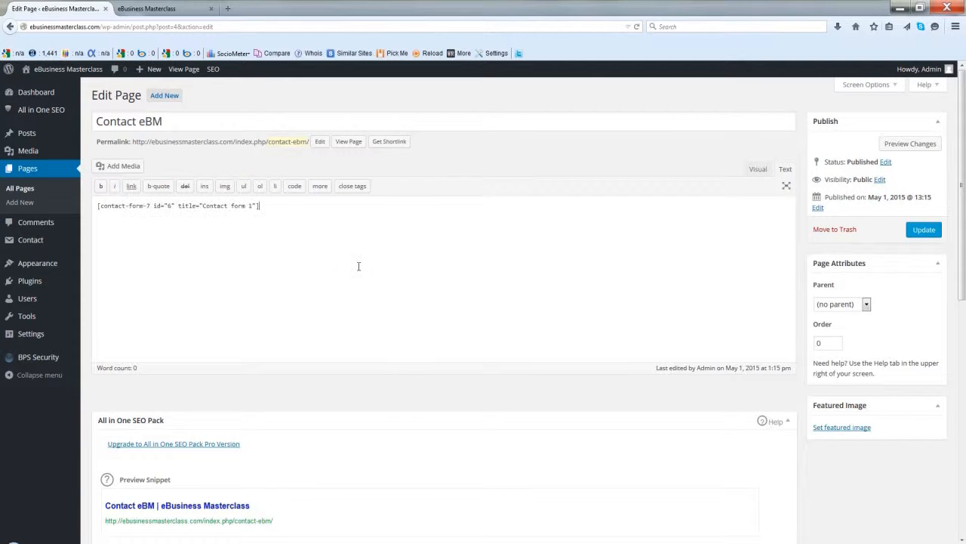
click(923, 230)
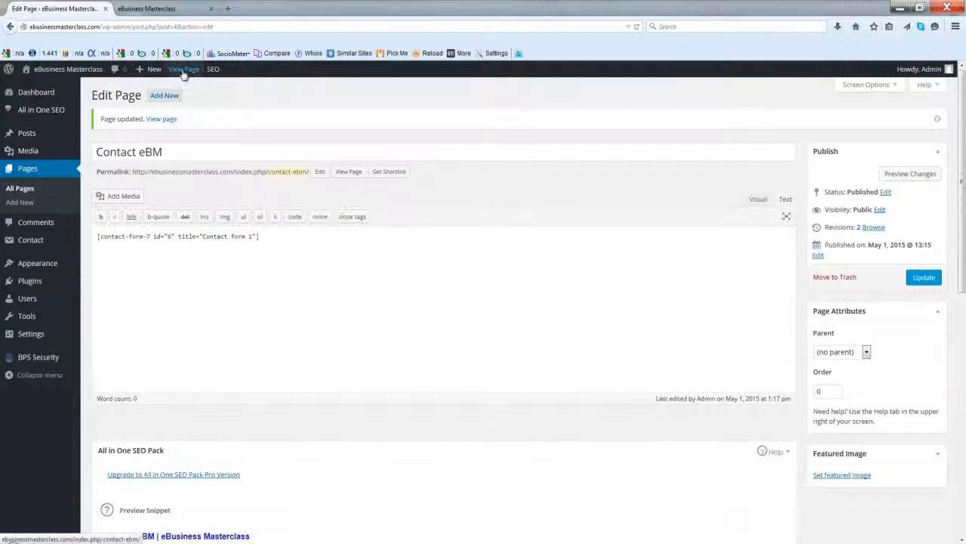
click(183, 70)
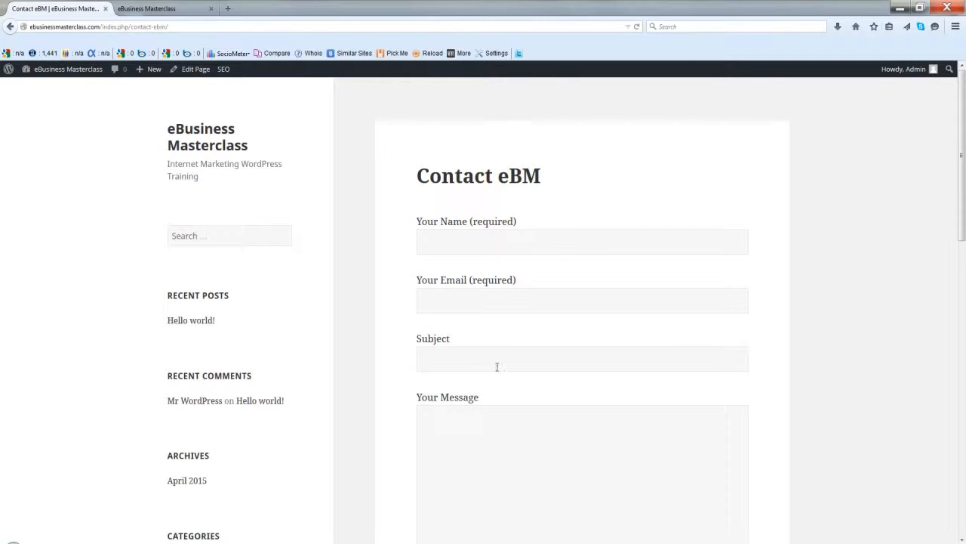
Look over the contact form on the published Contact eBM page
scroll(477, 419, down, 2)
scroll(477, 378, down, 1)
scroll(475, 302, up, 2)
scroll(457, 226, down, 6)
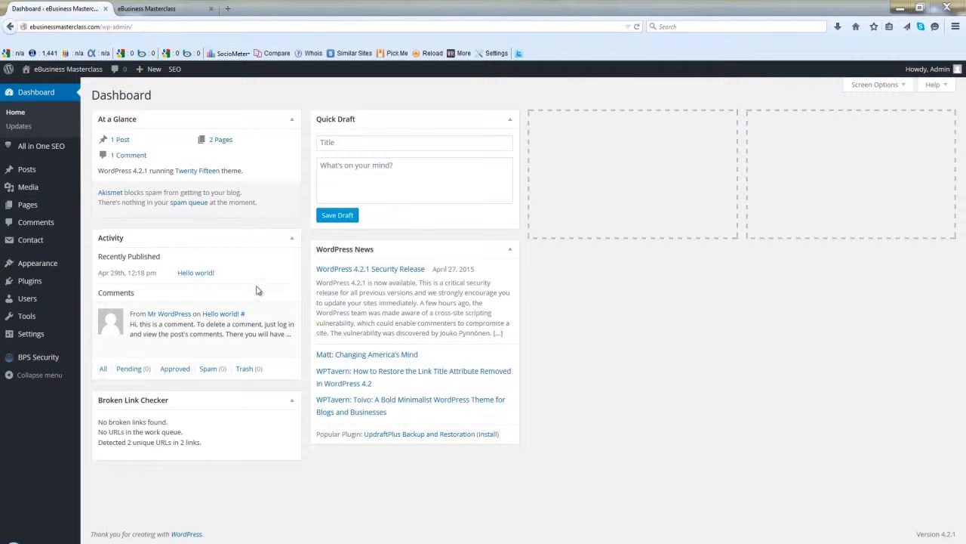
Remove the Recent Posts, Recent Comments, Archives, Categories and Meta widgets from the sidebar's Widget Area and reload the site's front page to check
mouse_move(43, 268)
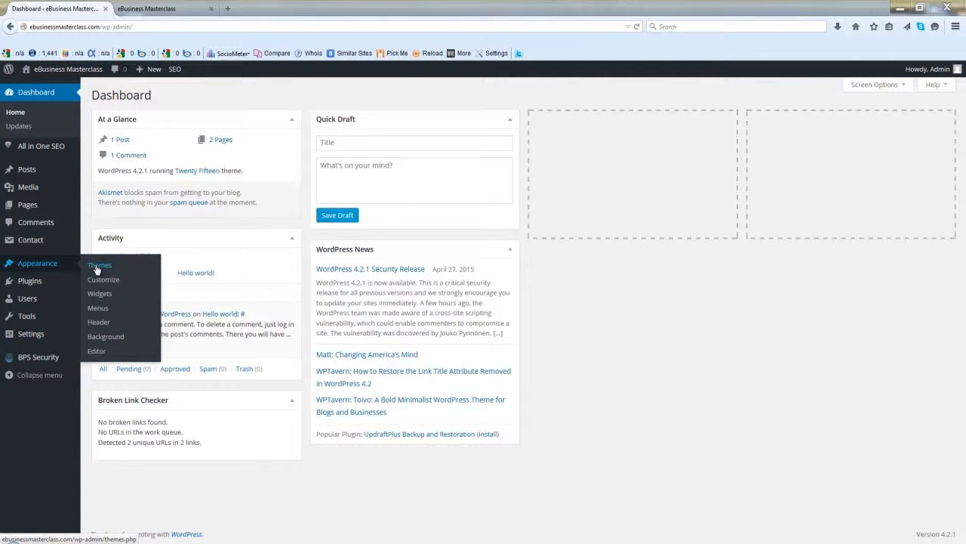
click(99, 294)
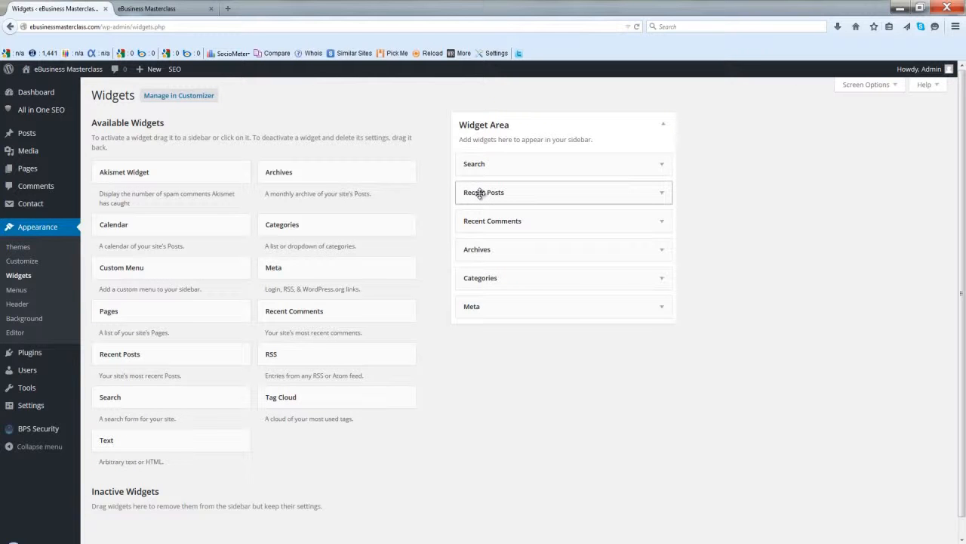
drag(479, 194, 204, 209)
drag(489, 195, 177, 205)
drag(486, 192, 142, 202)
drag(493, 192, 156, 196)
drag(494, 194, 156, 206)
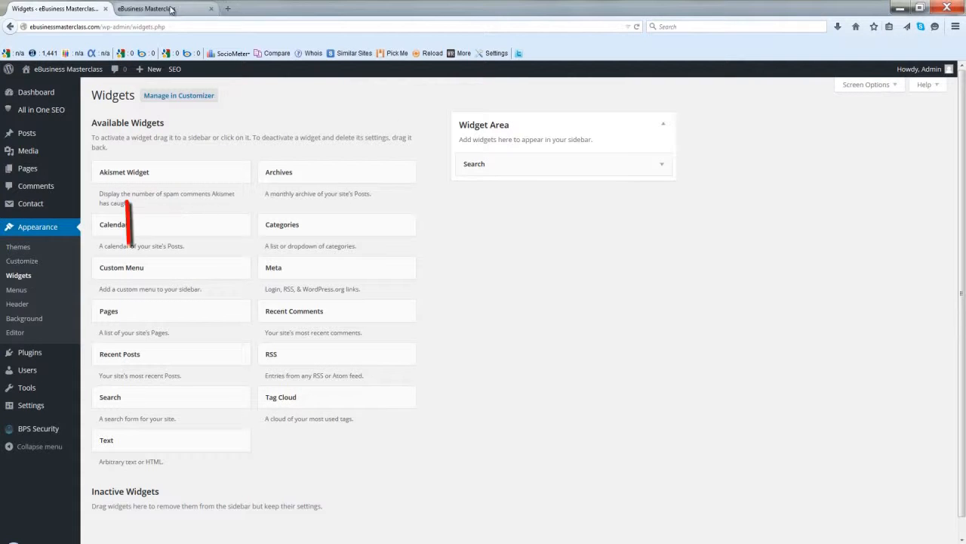
click(173, 9)
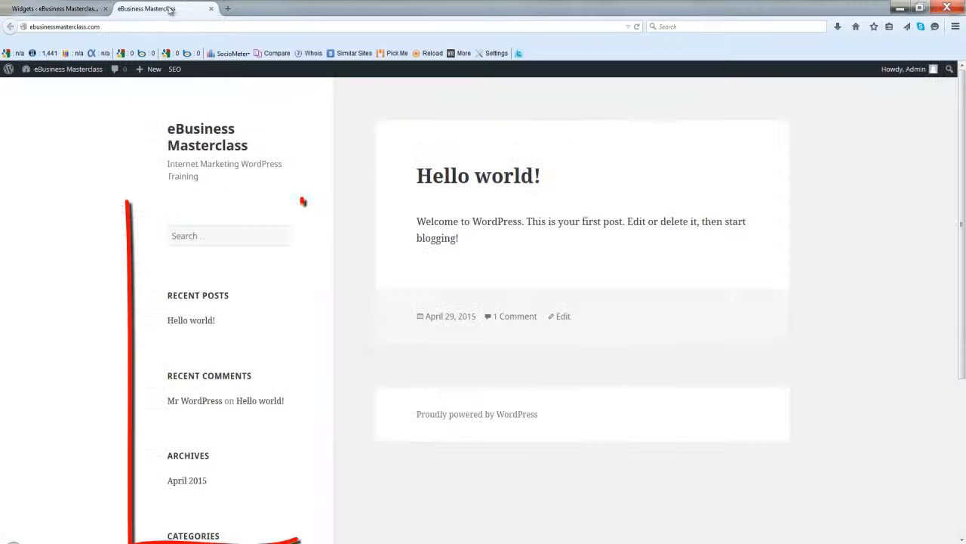
click(637, 28)
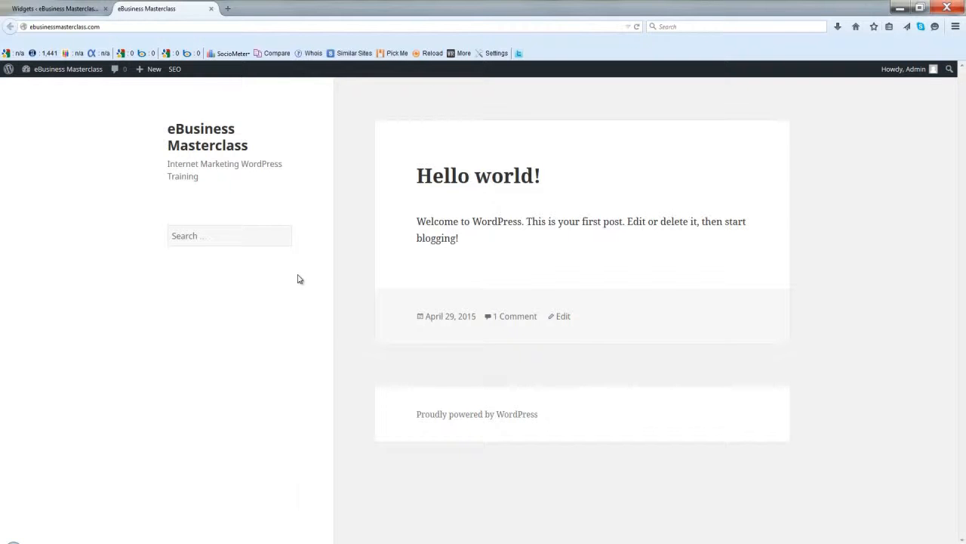
Search the plugin directory for "Feedjit Widget", then install and activate the Feedjit Widget plugin
click(49, 9)
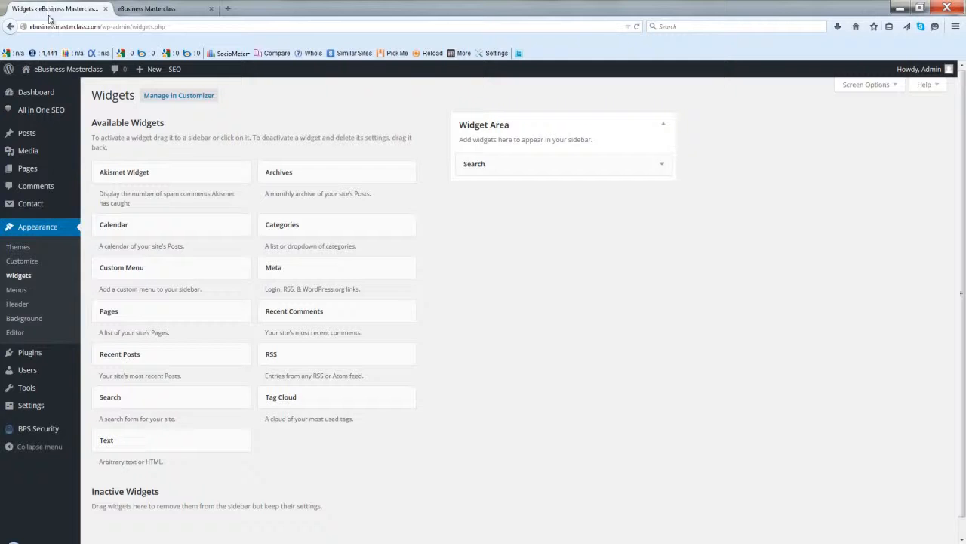
mouse_move(34, 353)
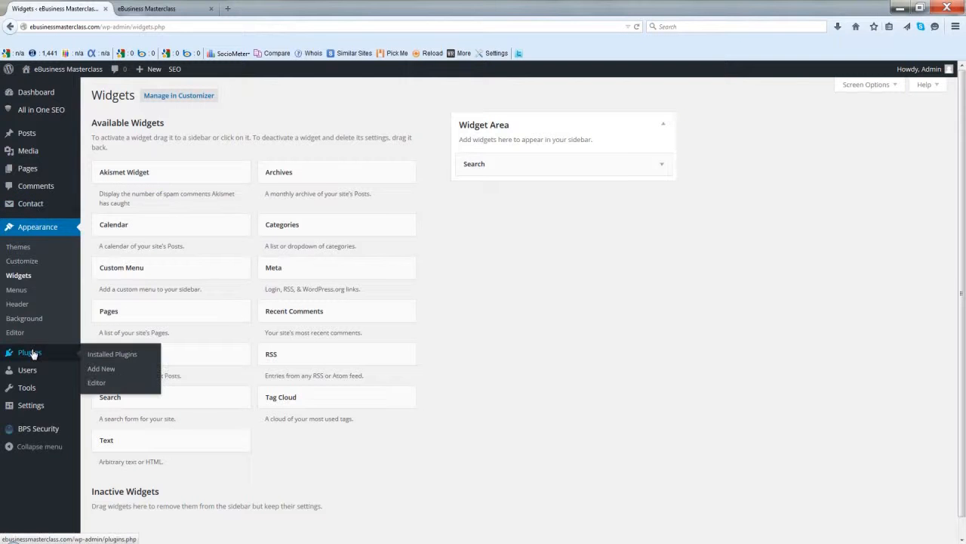
click(100, 370)
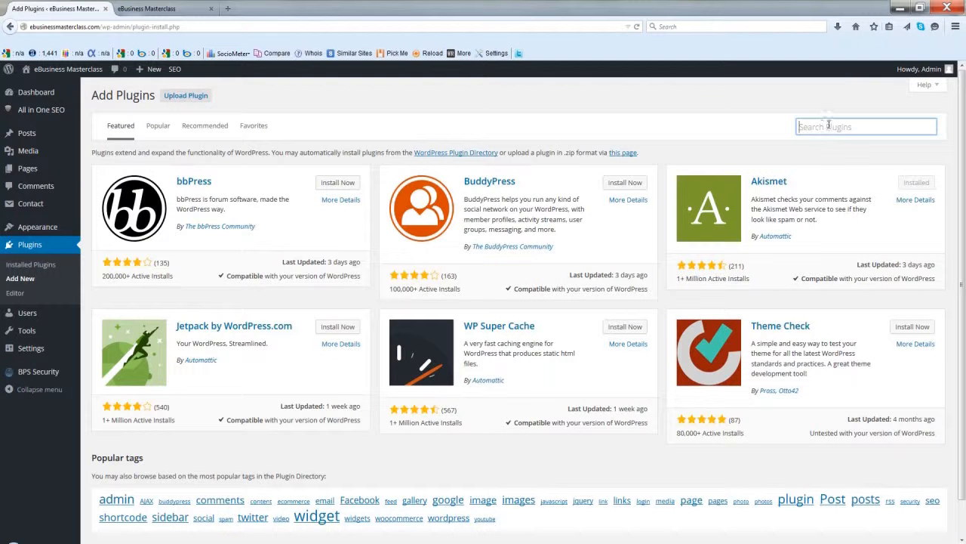
text(Feedjit Widget)
key(Return)
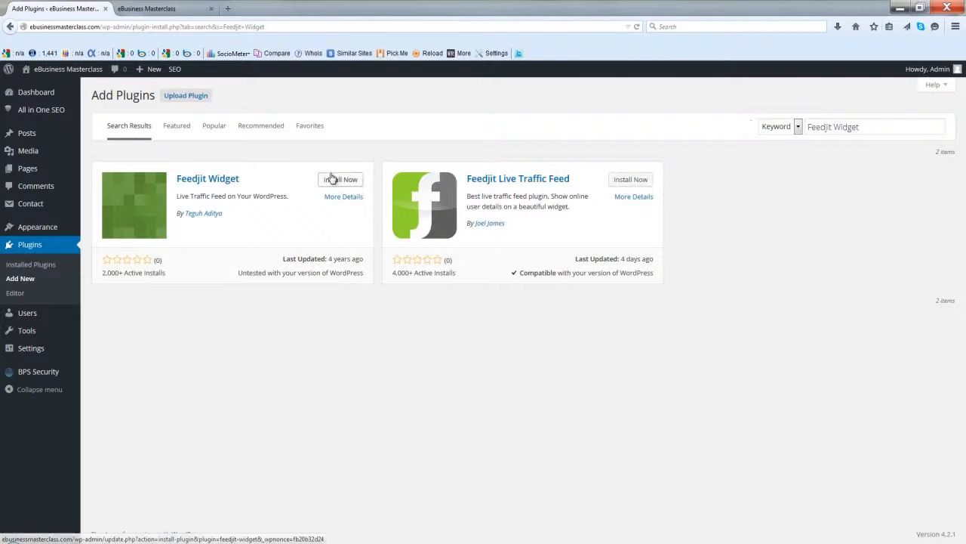
click(335, 182)
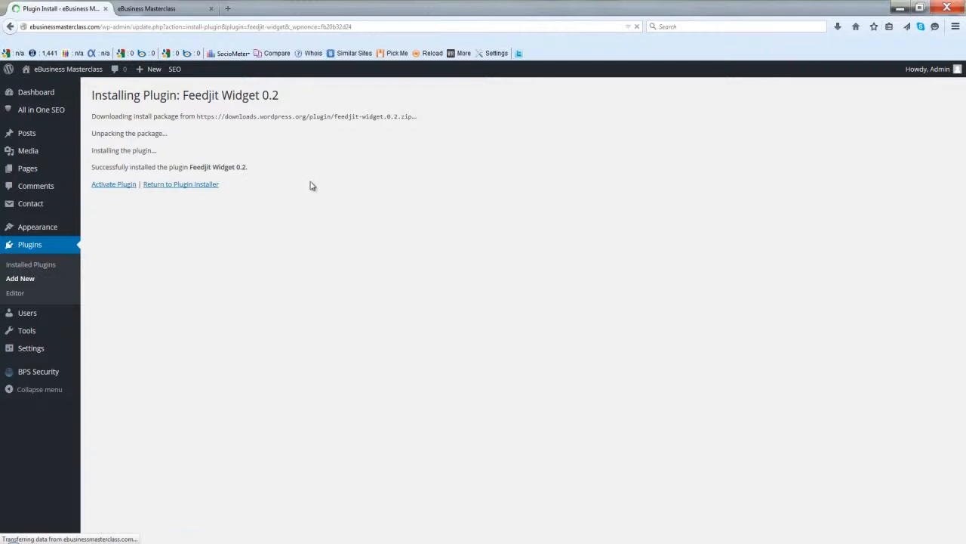
click(117, 188)
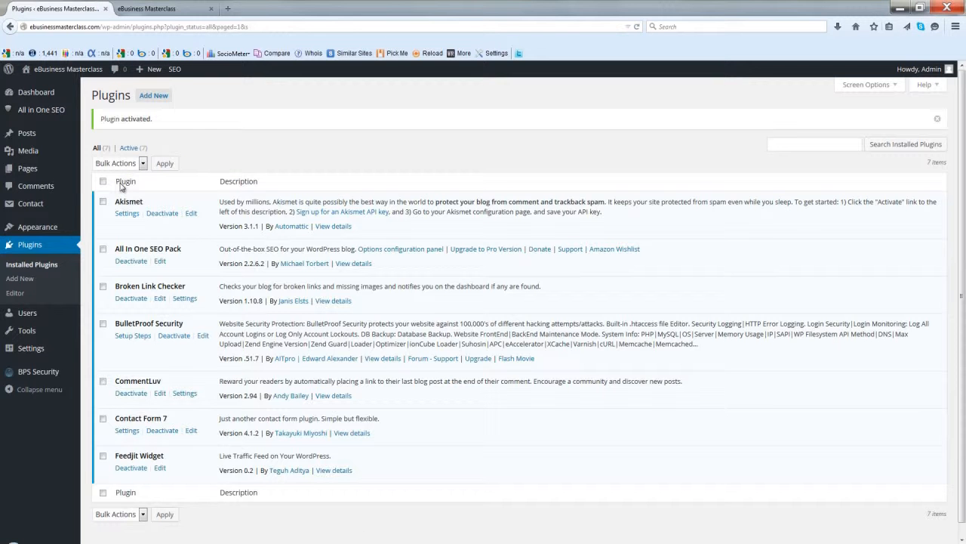
Add the Feedjit Widget below Search in the Widget Area, save it with its default settings and reload the site's front page
mouse_move(37, 234)
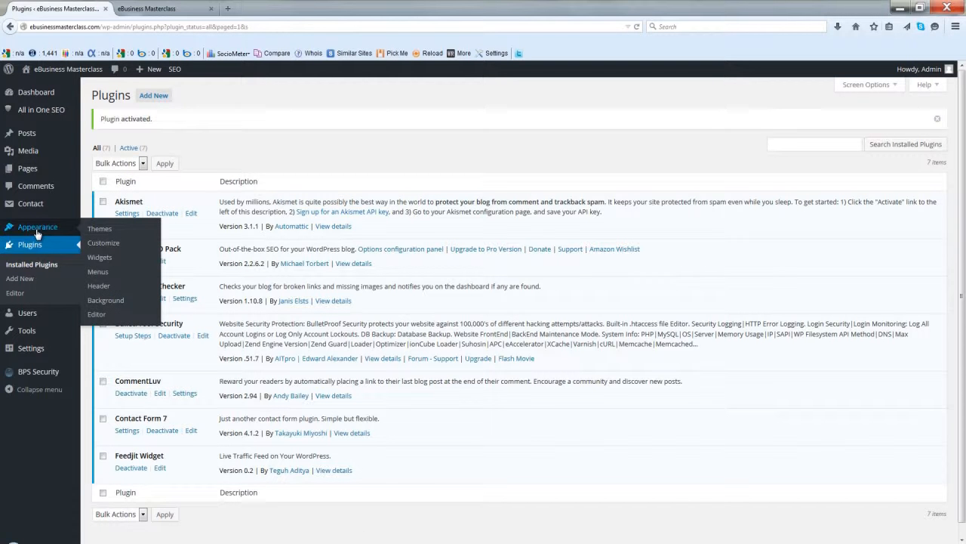
click(108, 259)
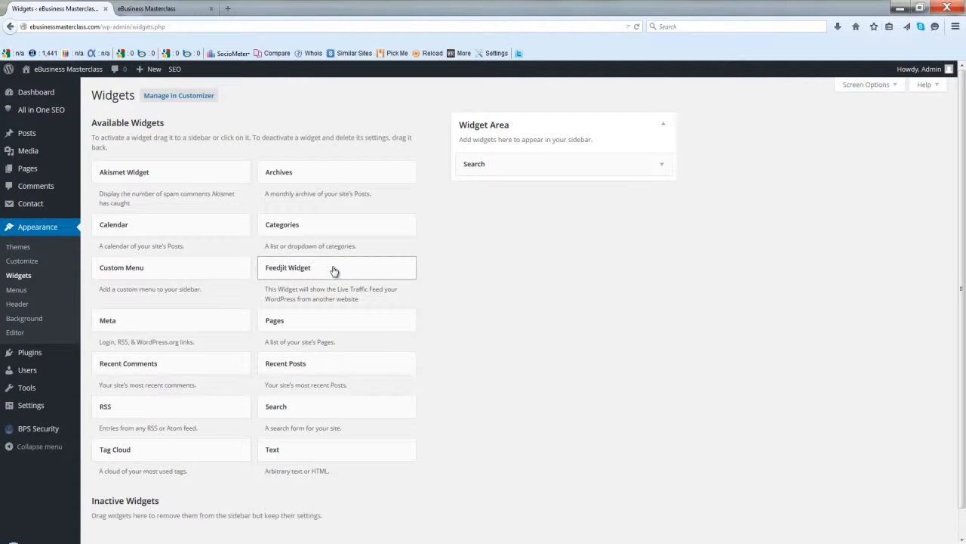
drag(335, 270, 531, 190)
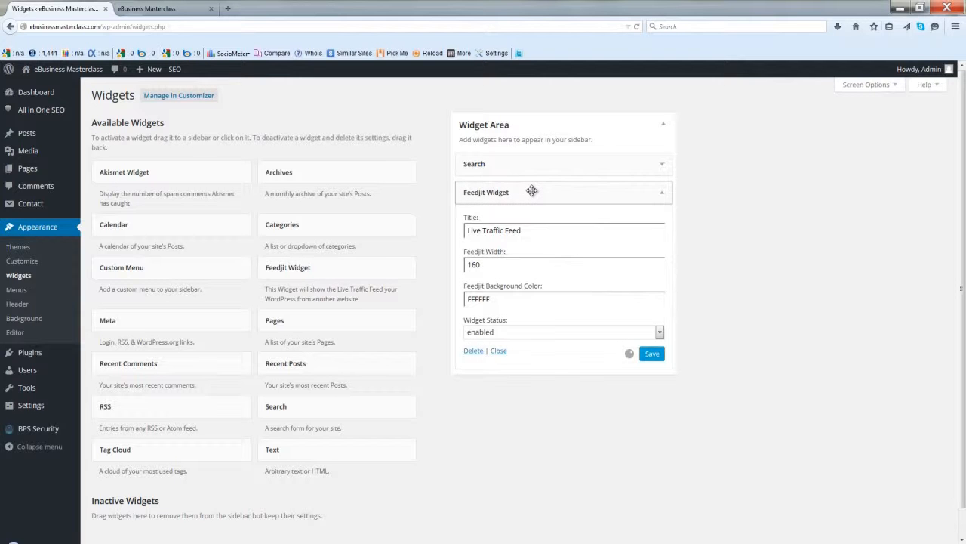
click(653, 355)
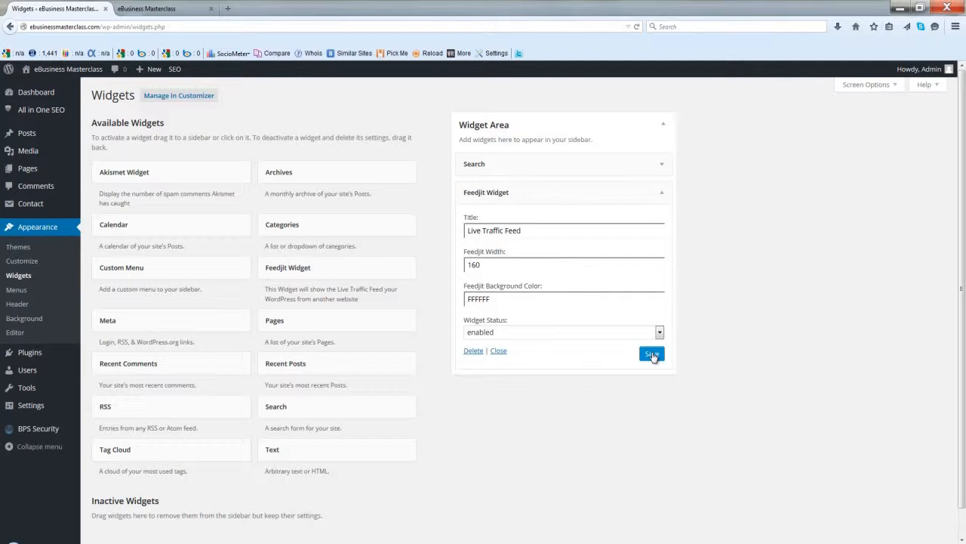
click(653, 354)
click(153, 10)
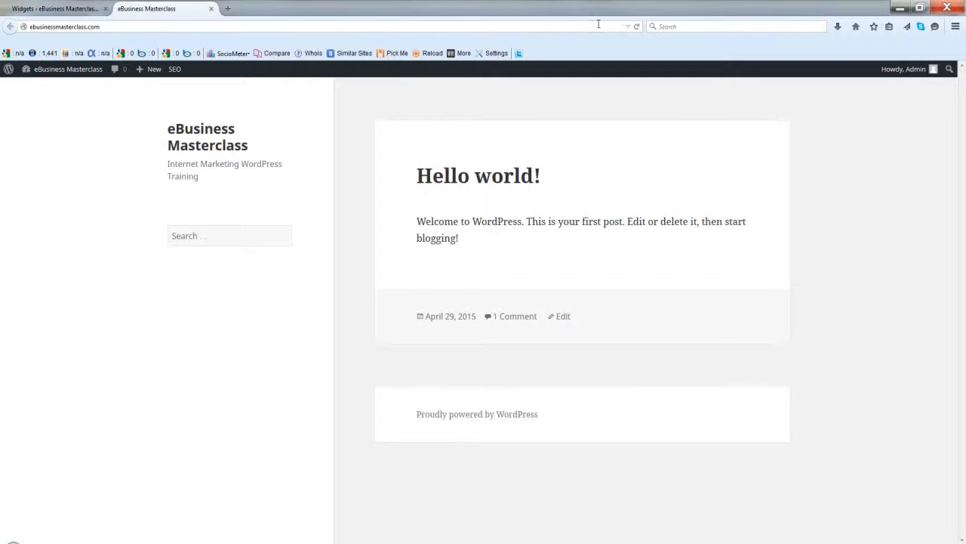
click(636, 28)
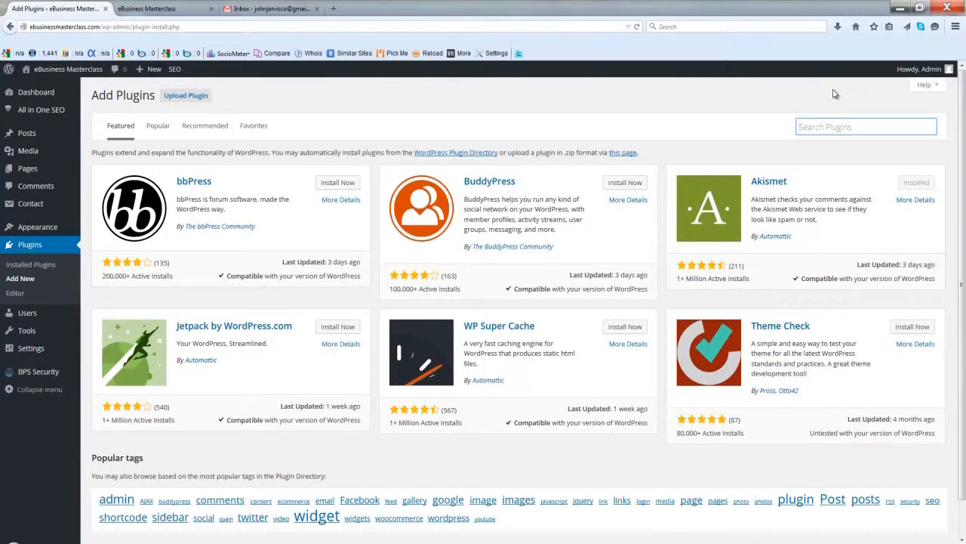
Search the plugin directory for "Google Analyticator", then install and activate the Google Analyticator plugin
text(Google Analyticator)
key(Return)
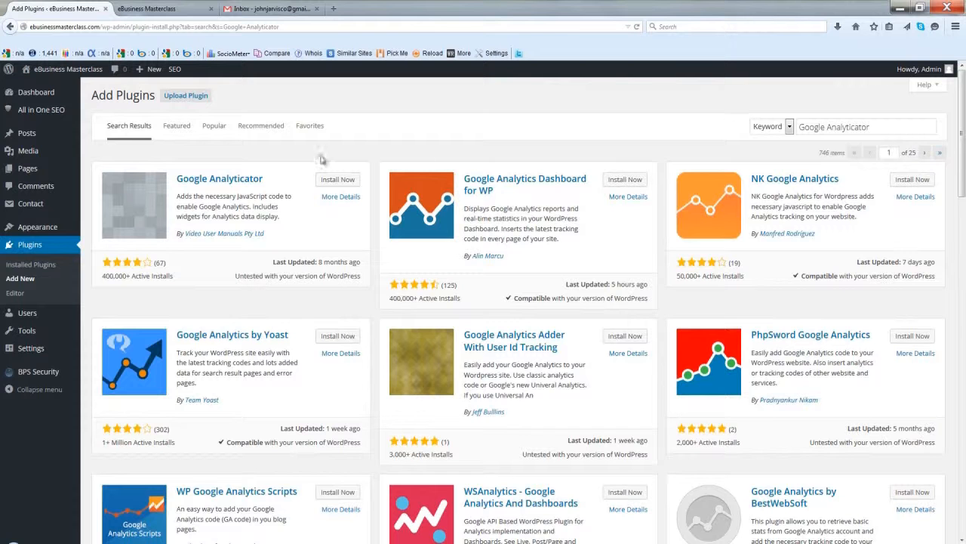
click(332, 185)
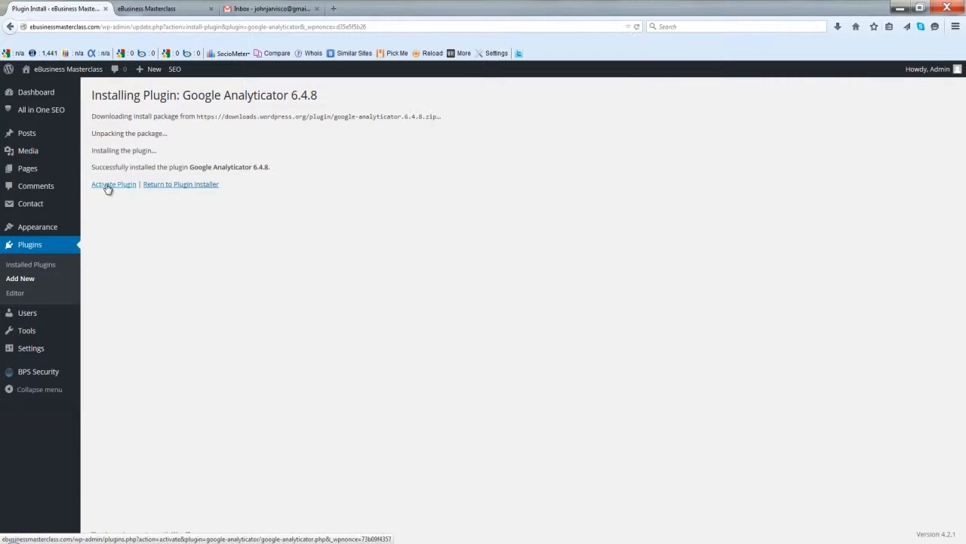
click(108, 185)
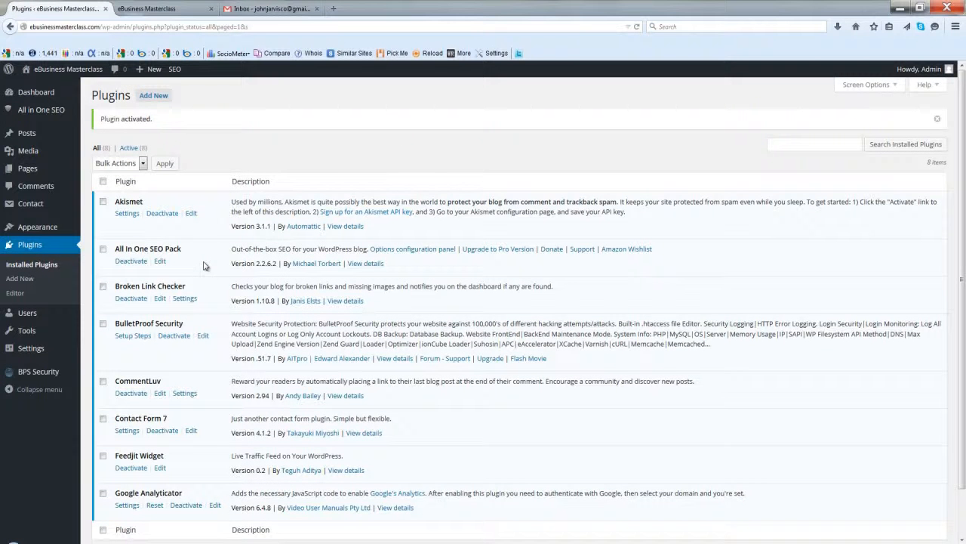
Open the Google Analytics settings and grant Google Analyticator permission to view and manage the Google Analytics data
mouse_move(52, 348)
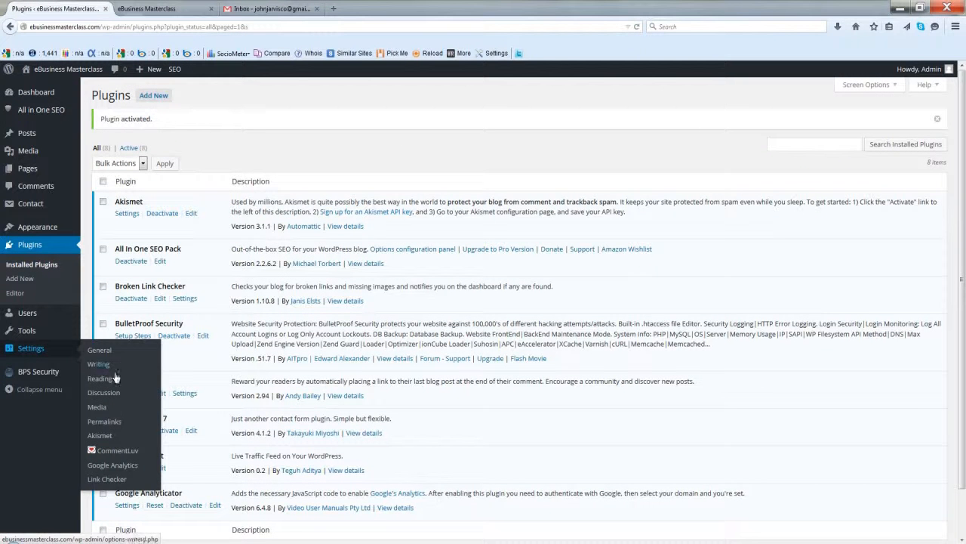
click(101, 465)
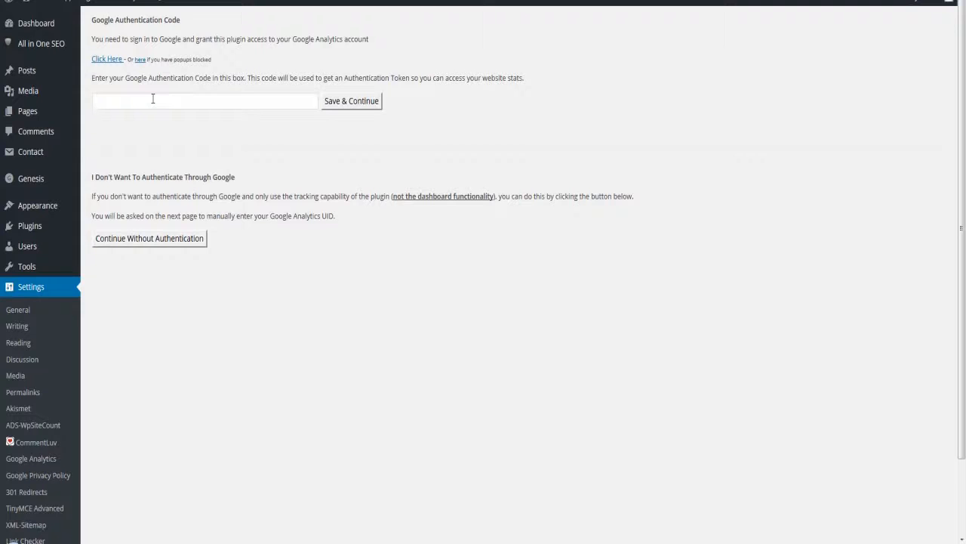
click(107, 60)
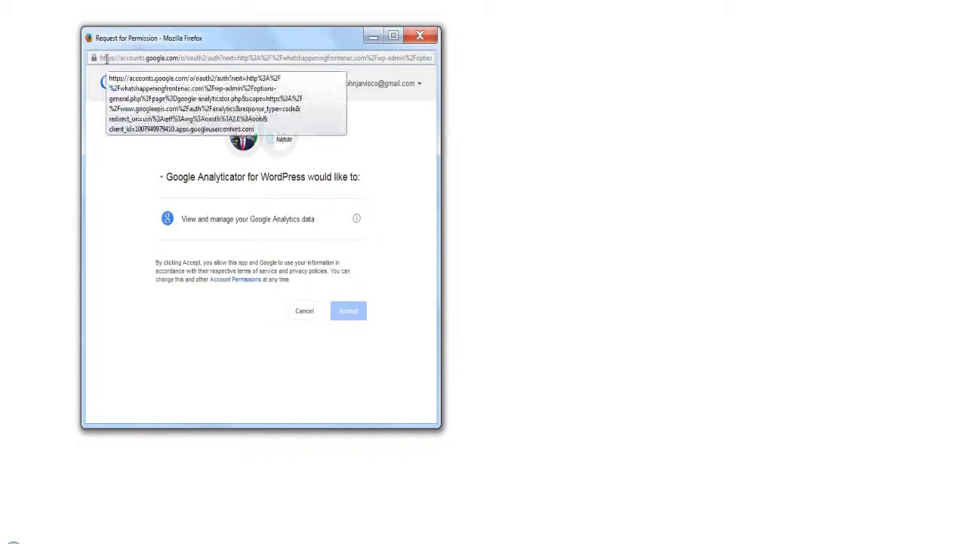
click(338, 313)
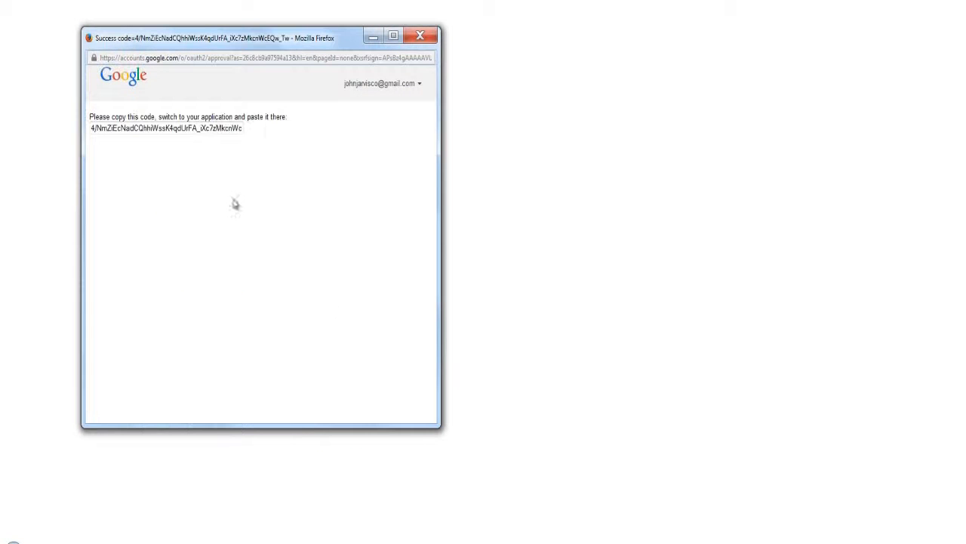
Copy the authentication code issued by Google into the plugin's Google Authentication Code field, then save and continue
triple_click(205, 128)
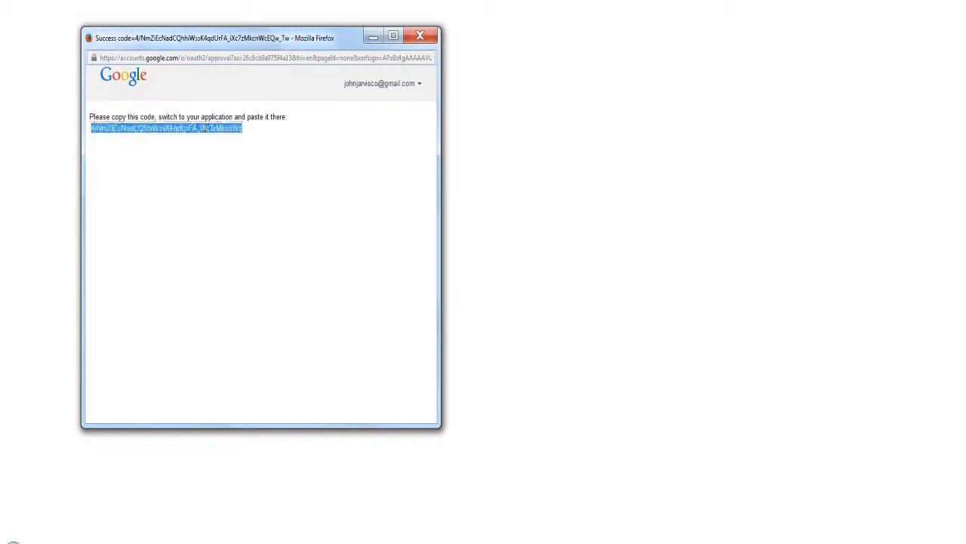
right_click(205, 130)
click(230, 169)
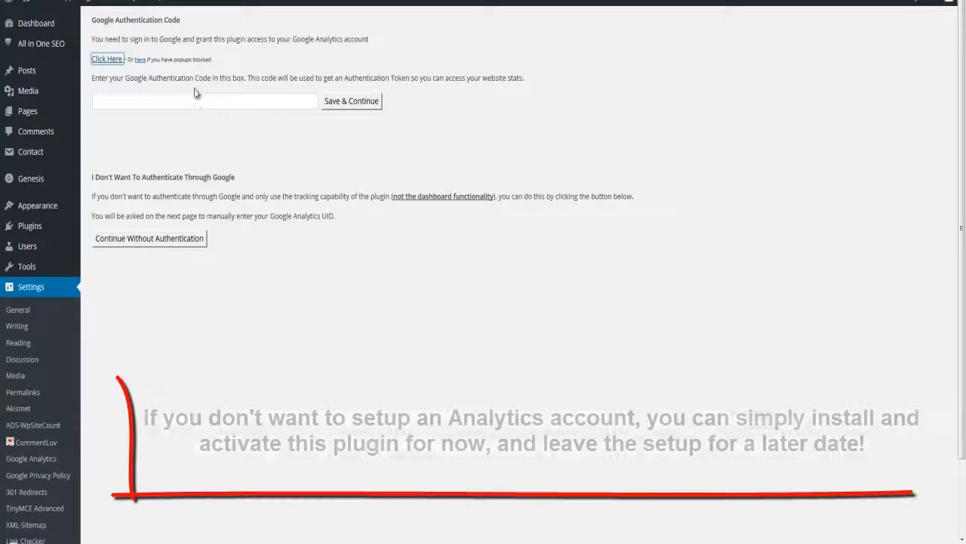
click(198, 98)
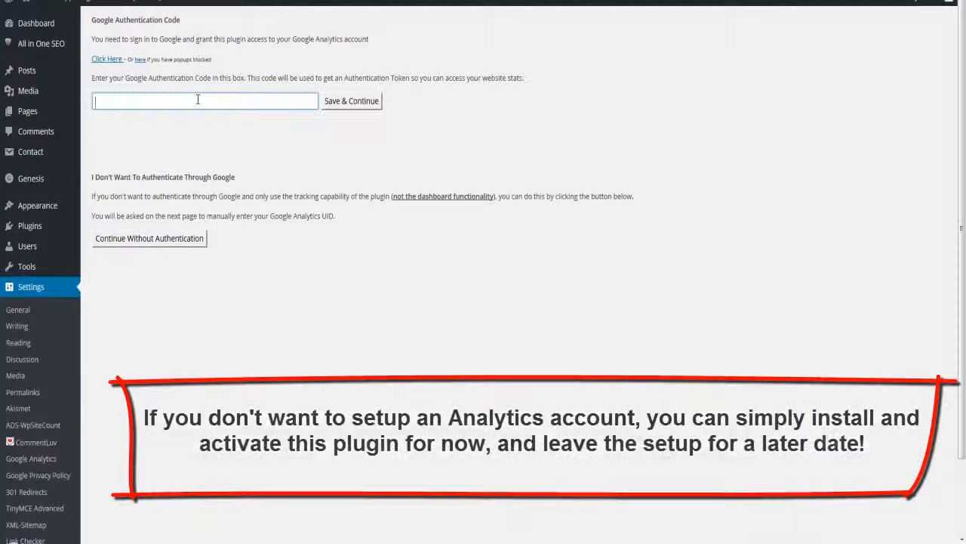
key(ctrl+v)
click(353, 105)
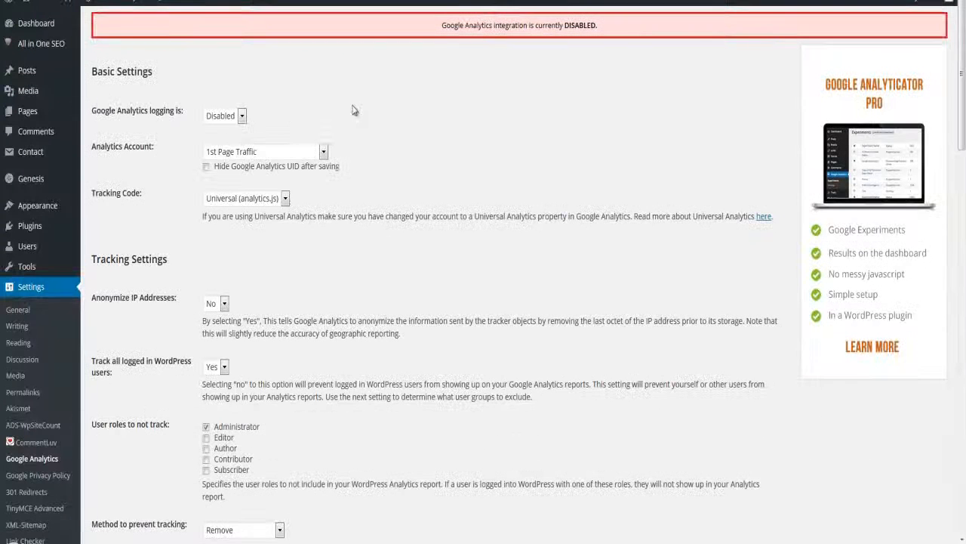
Set Google Analytics logging to Enabled in the Basic Settings and save the changes
click(241, 115)
click(240, 138)
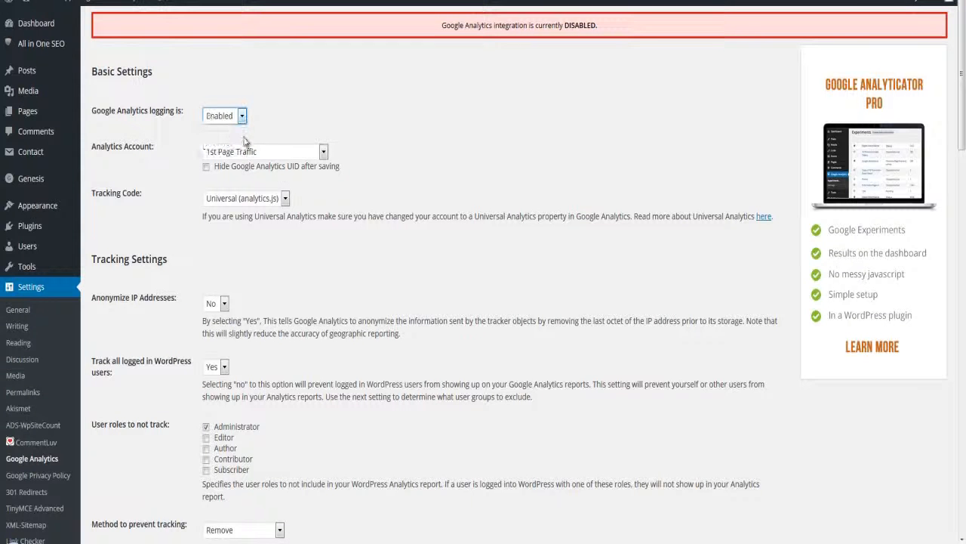
scroll(372, 203, down, 15)
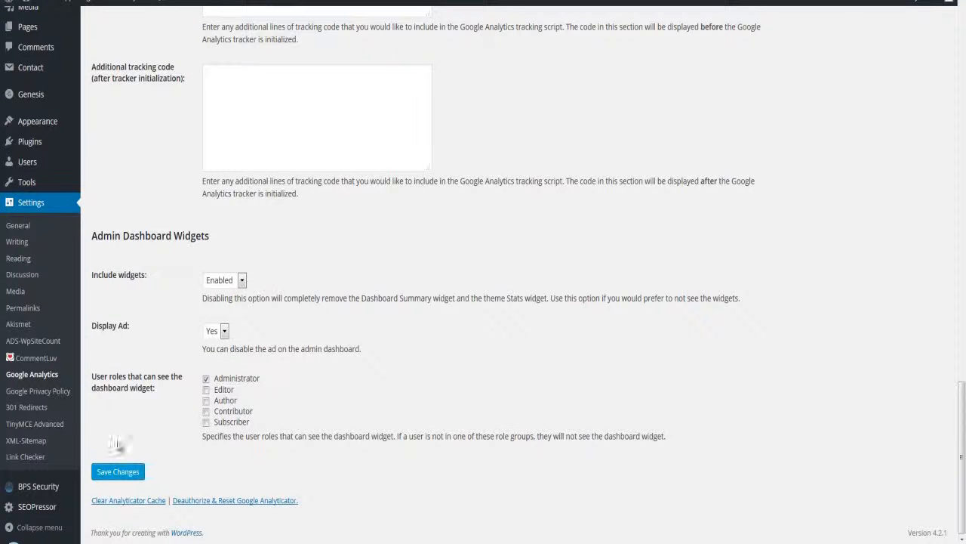
click(110, 474)
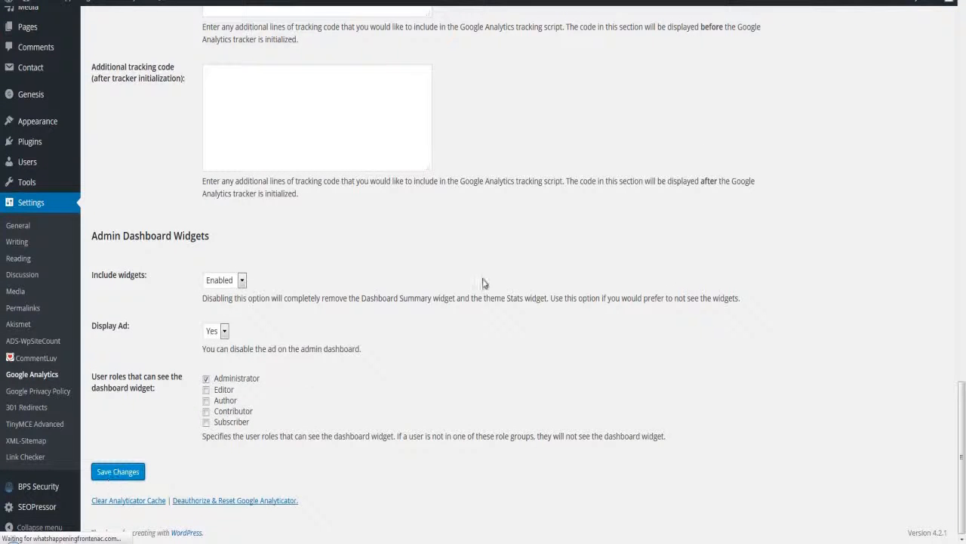